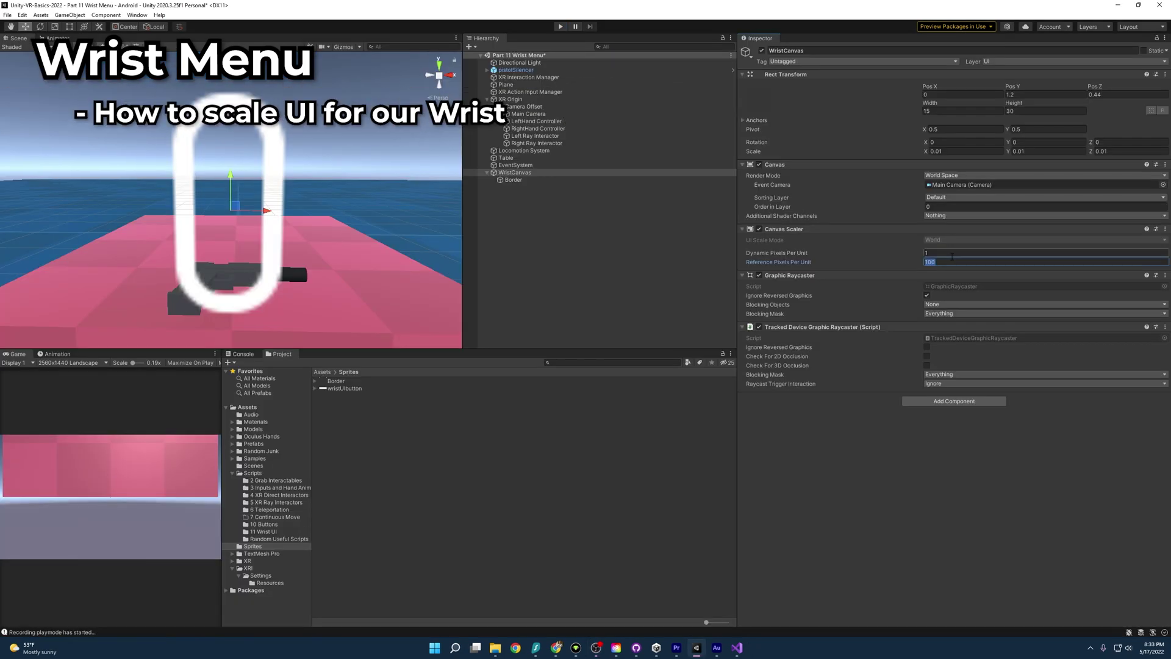
pyautogui.write('20')
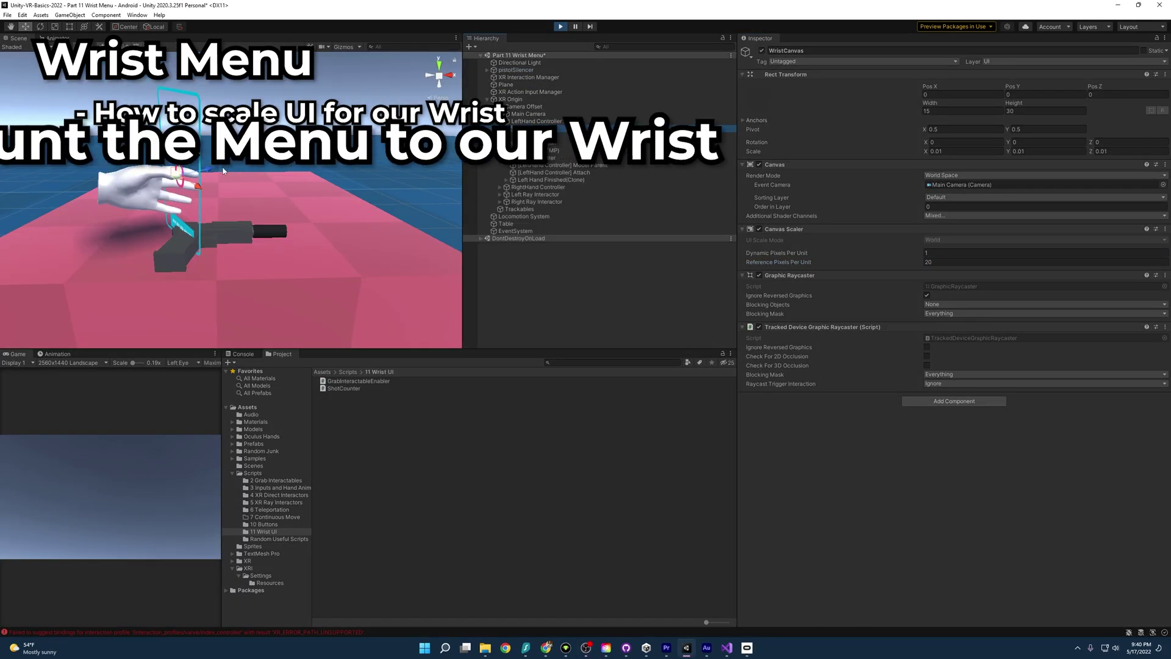
pyautogui.moveTo(208, 172); pyautogui.dragTo(106, 183)
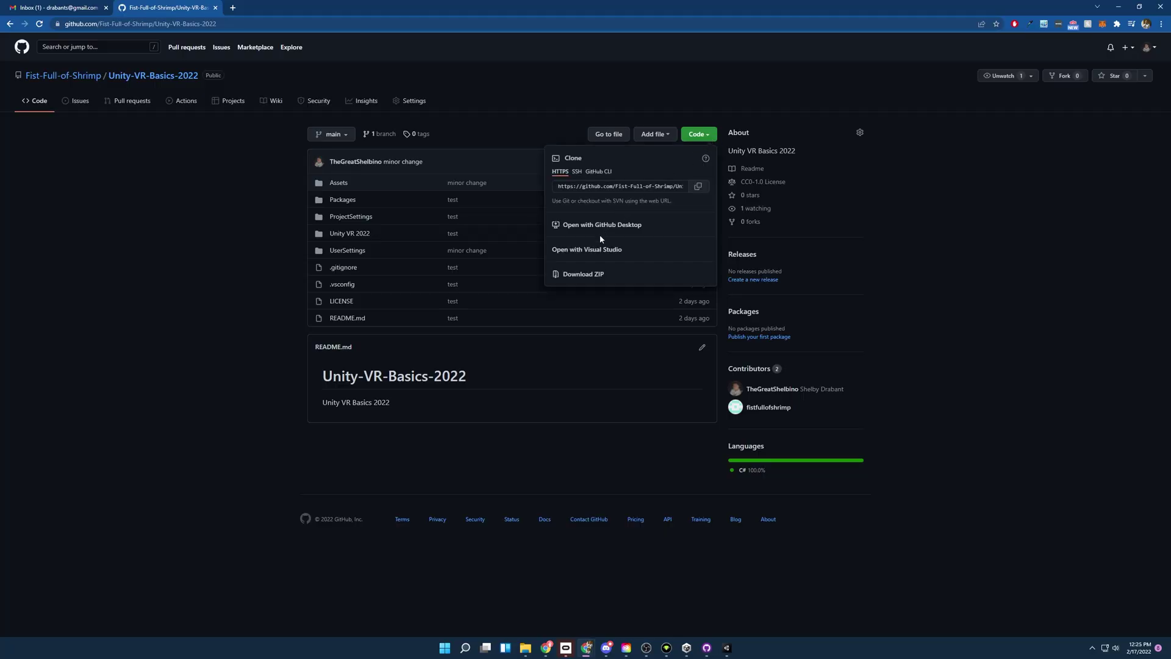
# Download the Unity-VR-Basics-2022 repository as a ZIP and extract its Unity-VR-Basics-2022-main folder to the desktop
pyautogui.click(583, 280)
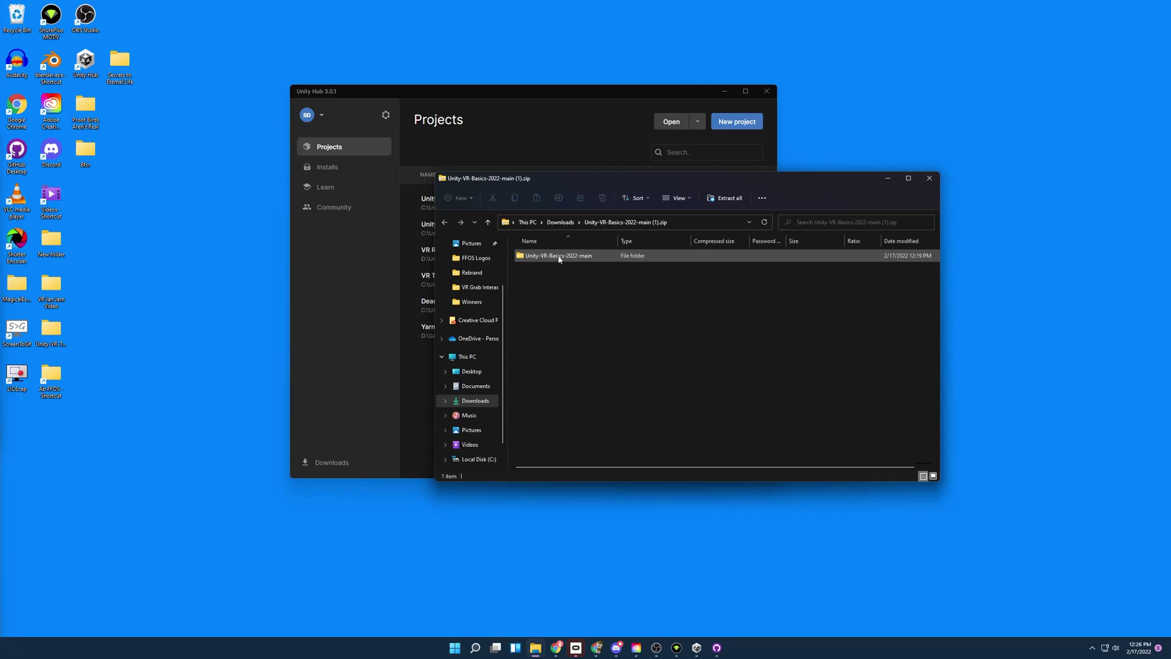
pyautogui.moveTo(556, 256); pyautogui.dragTo(108, 221)
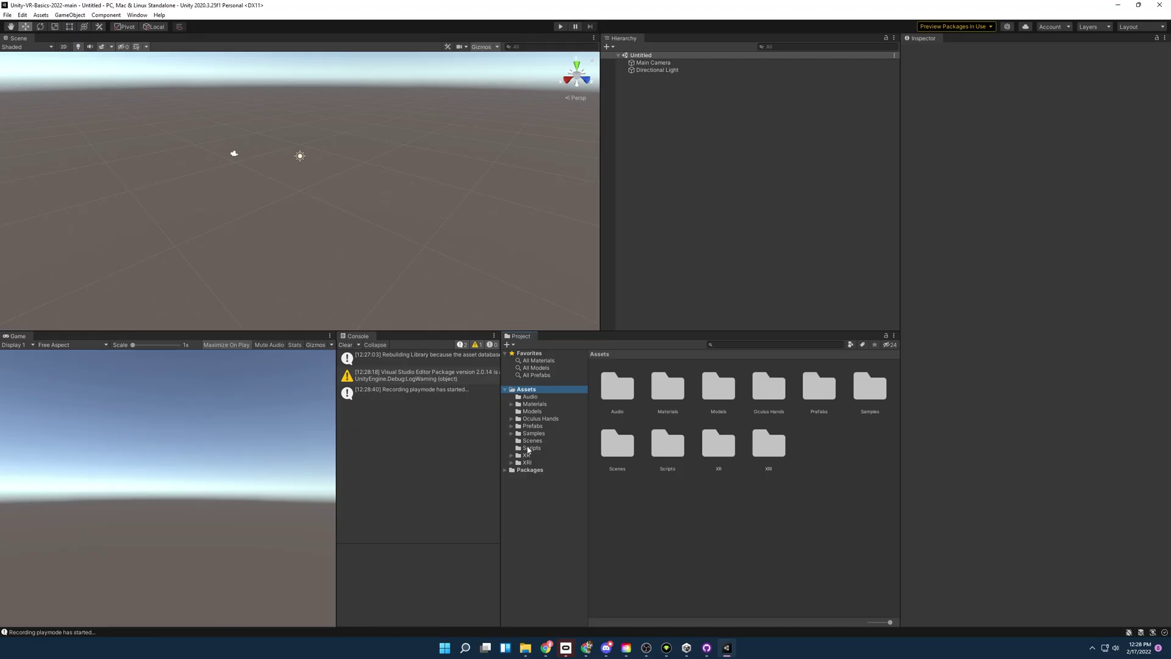
# Open the Part 11 Wrist Menu scene from the project's Scenes folder
pyautogui.click(528, 441)
pyautogui.doubleClick(613, 388)
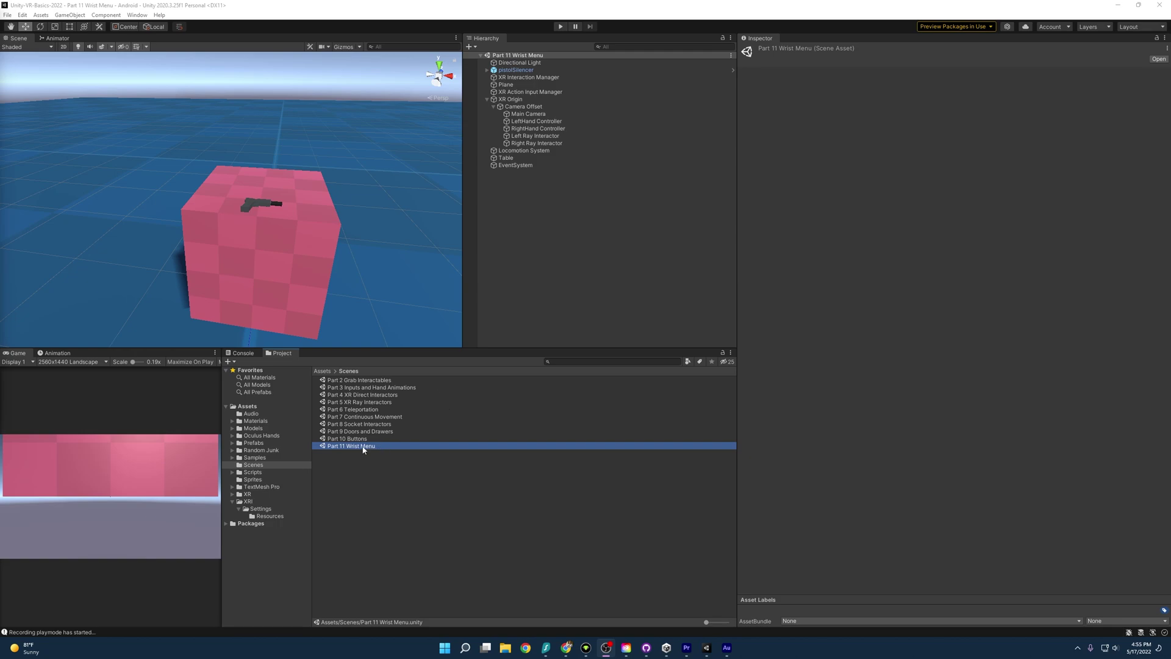
# Examine the pistolSilencer object on the table and the Left Ray Interactor's XR Ray Interactor settings
pyautogui.moveTo(333, 298); pyautogui.dragTo(366, 202, button='right')
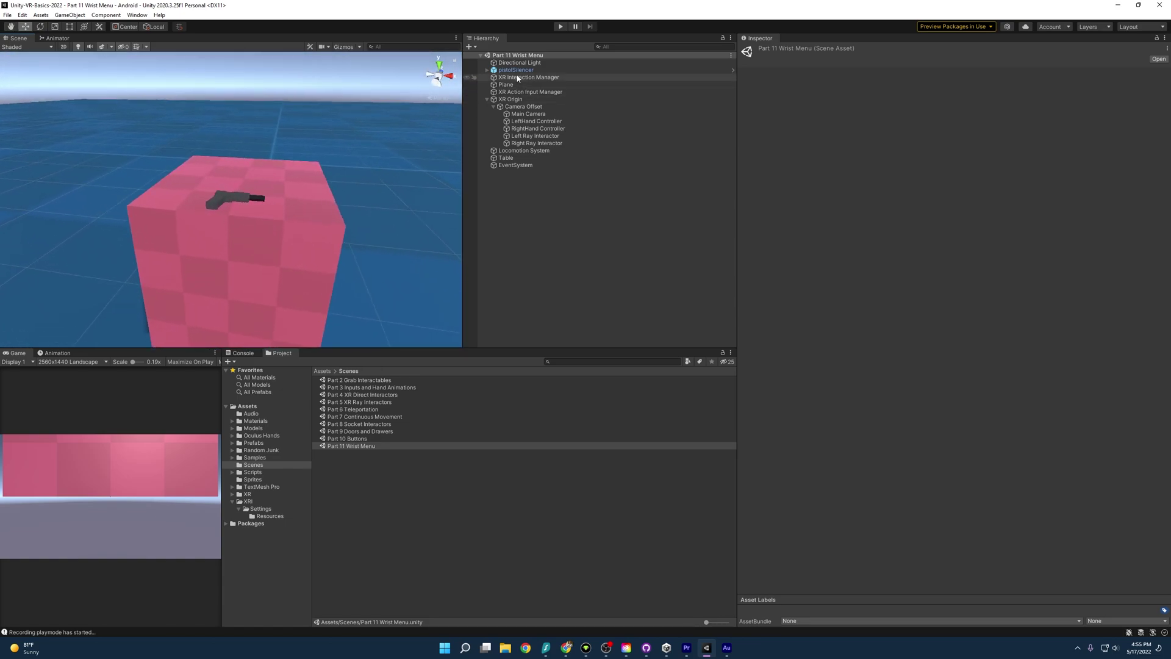
pyautogui.click(517, 71)
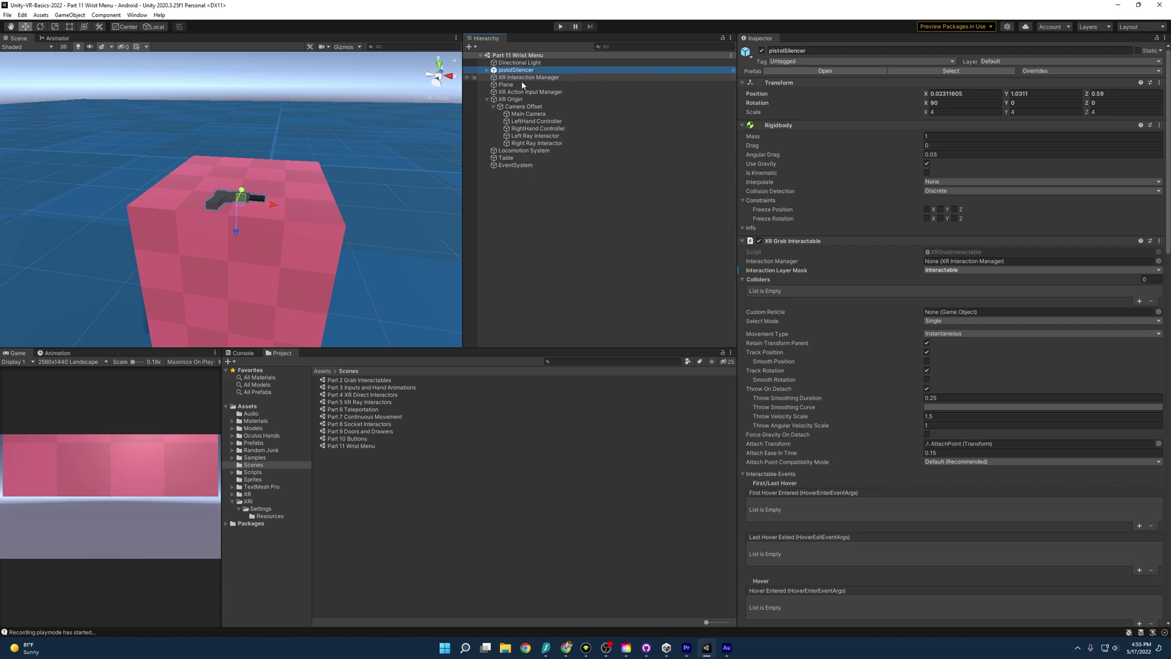
pyautogui.click(537, 197)
pyautogui.moveTo(354, 193); pyautogui.dragTo(359, 160, button='right')
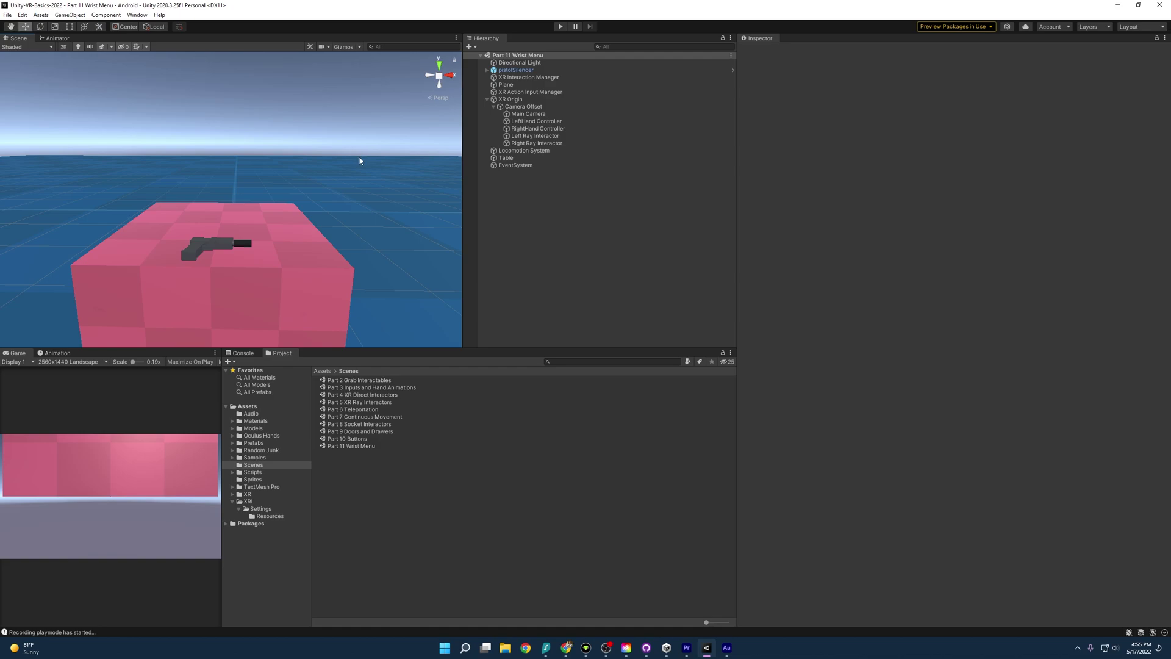
pyautogui.moveTo(359, 160); pyautogui.dragTo(342, 240, button='right')
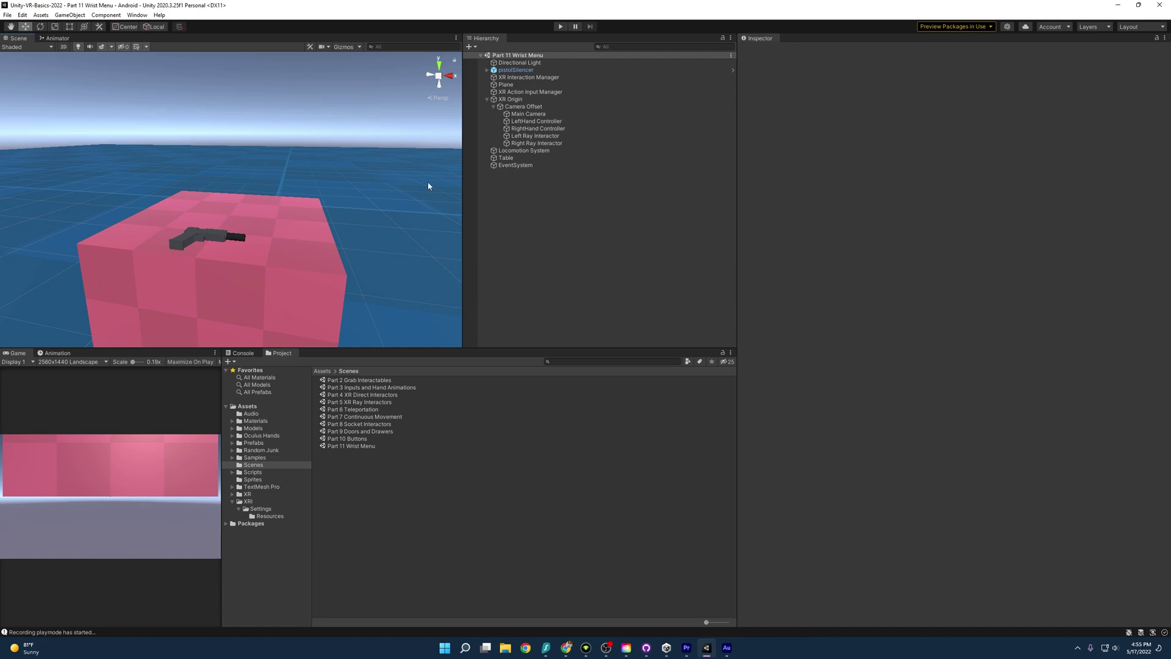
pyautogui.click(547, 136)
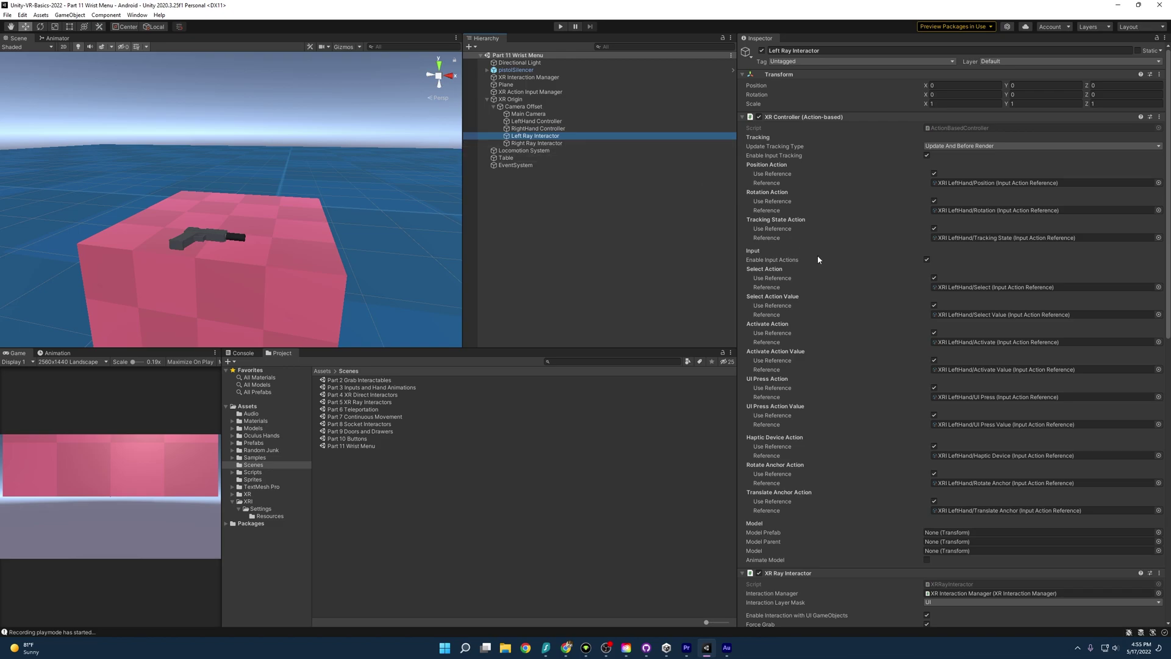
pyautogui.scroll(-10, 857, 349)
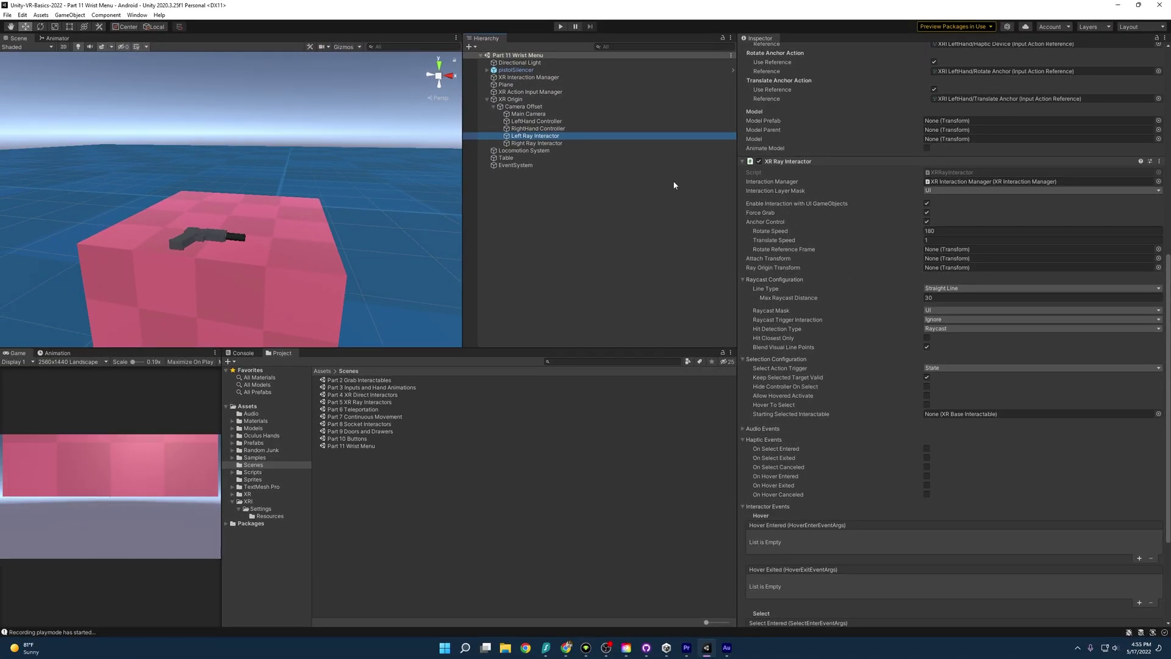
# Add an XR UI Canvas to the scene and name it WristCanvas
pyautogui.click(211, 72)
pyautogui.rightClick(207, 66)
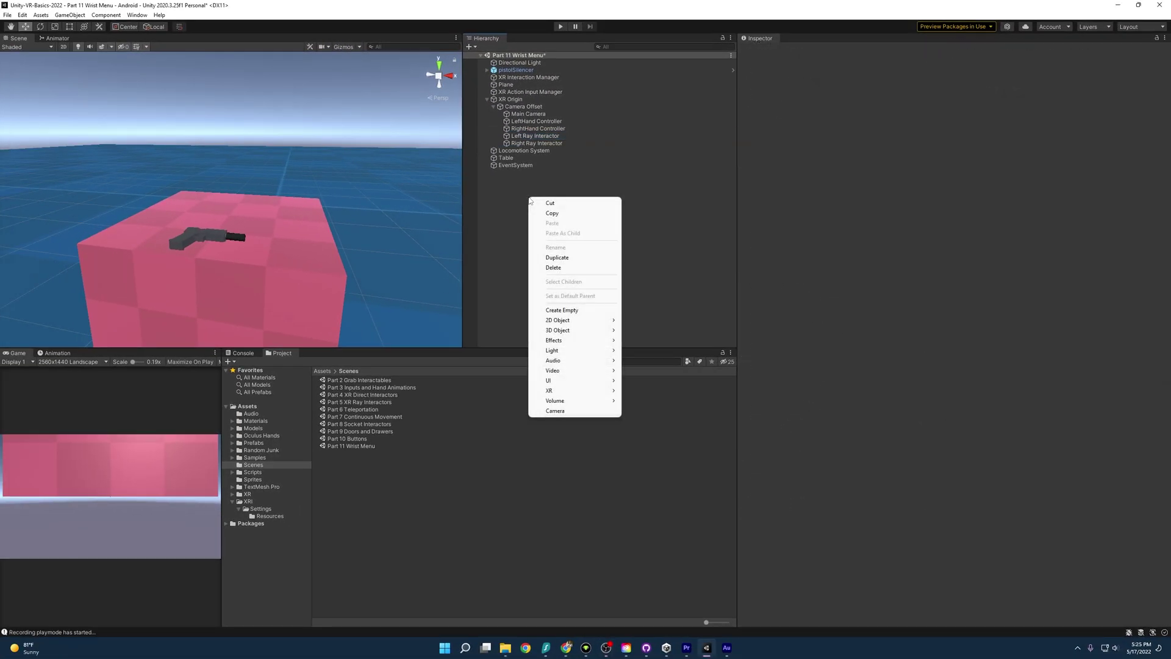
pyautogui.moveTo(574, 393)
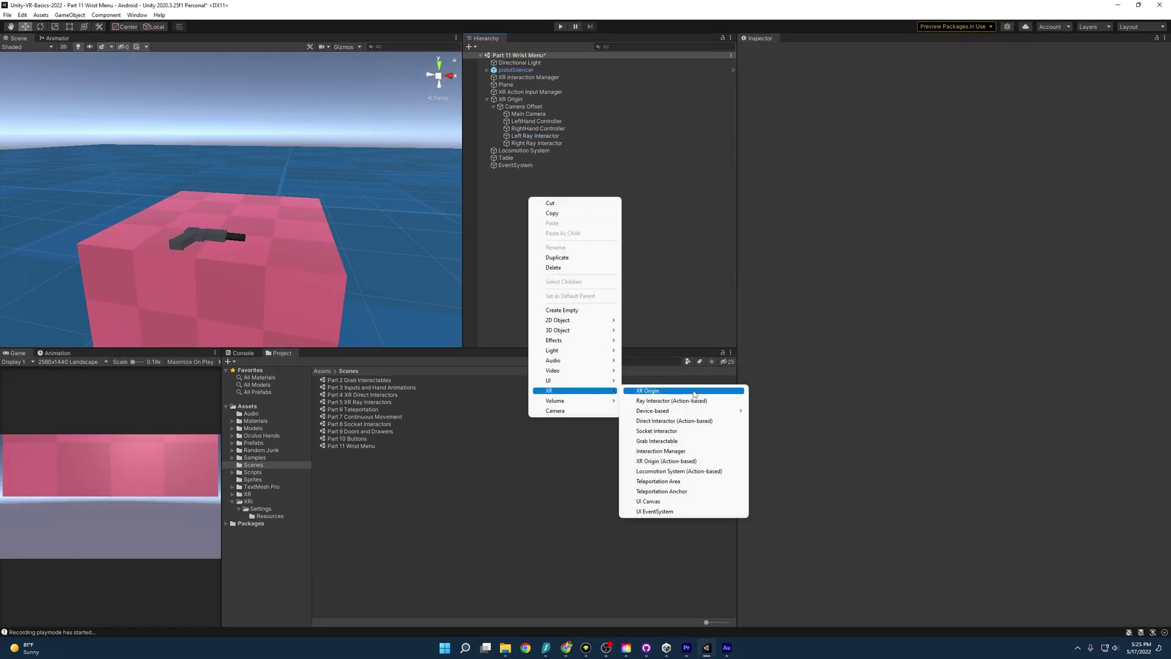
pyautogui.click(679, 501)
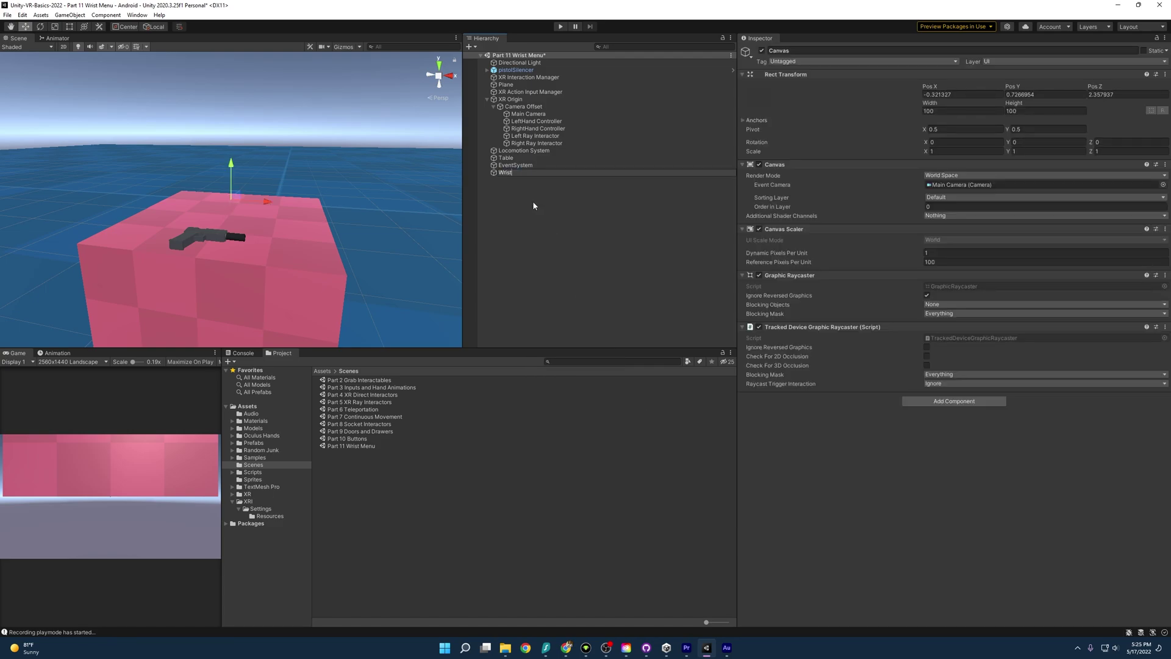
pyautogui.write('WristCanvas')
pyautogui.press('Return')
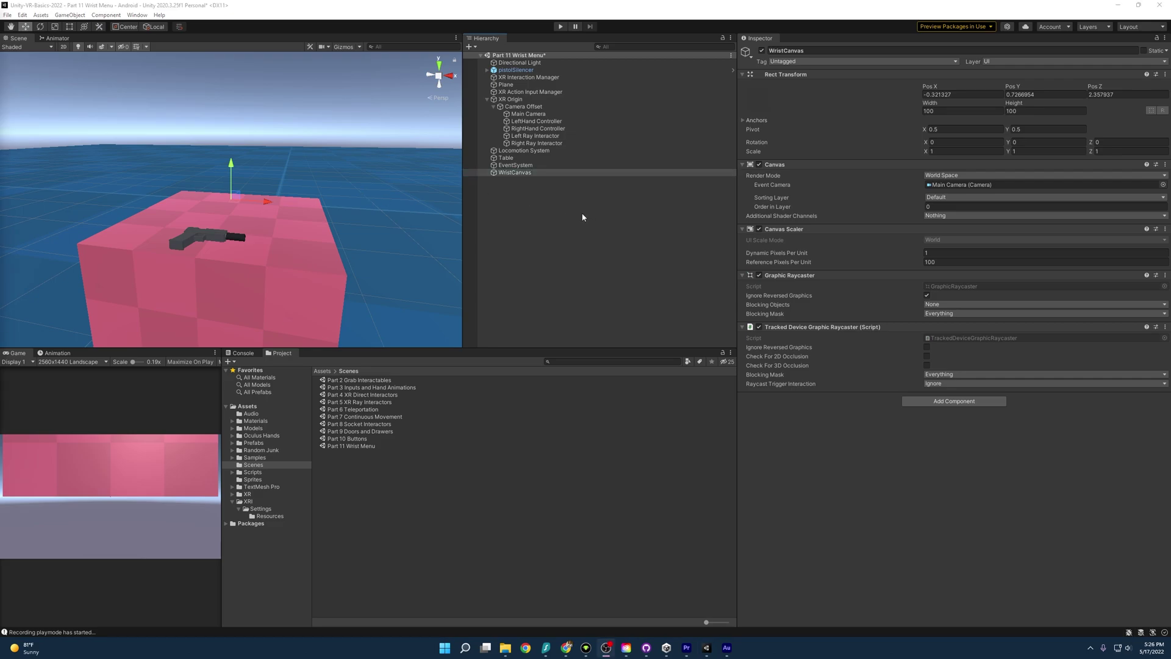
# Set WristCanvas's position to X 0, Y 1.2, Z 0.44 and its size to width 15 and height 30
pyautogui.click(960, 95)
pyautogui.write('0')
pyautogui.press('Tab')
pyautogui.write('1.2')
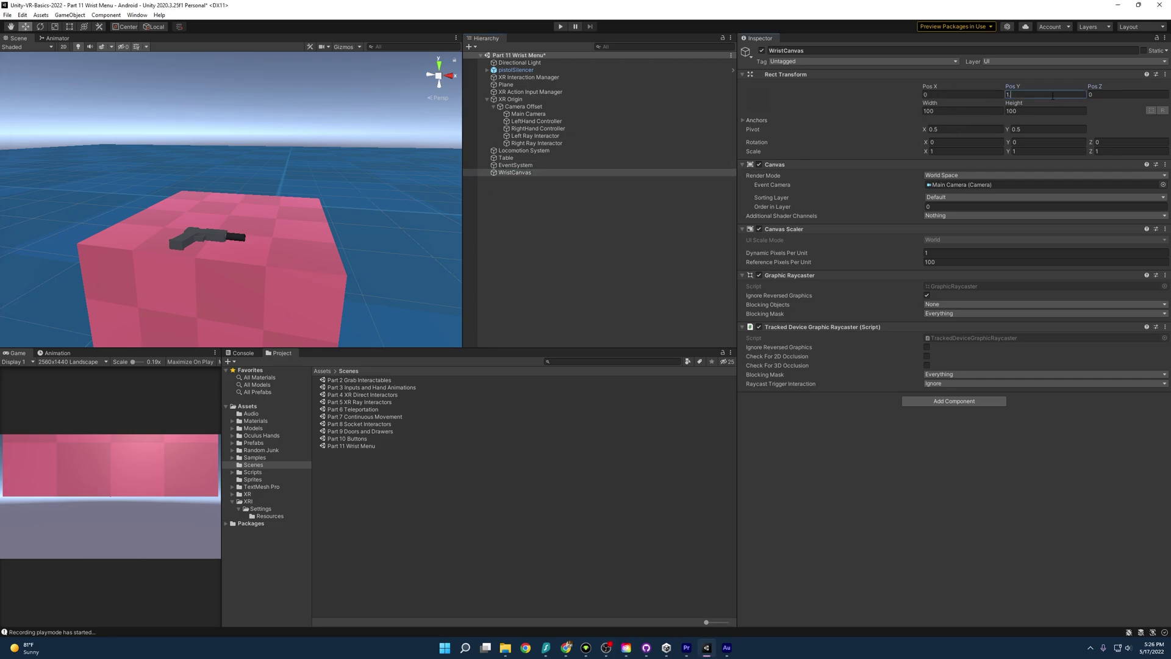
pyautogui.press('Tab')
pyautogui.write('0.44')
pyautogui.press('Tab')
pyautogui.write('15\t30')
# Set WristCanvas's scale to 0.01 on the X, Y and Z axes
pyautogui.click(951, 152)
pyautogui.write('0.01')
pyautogui.press('Tab')
pyautogui.write('0.01')
pyautogui.press('Tab')
pyautogui.write('0.01')
pyautogui.press('Return')
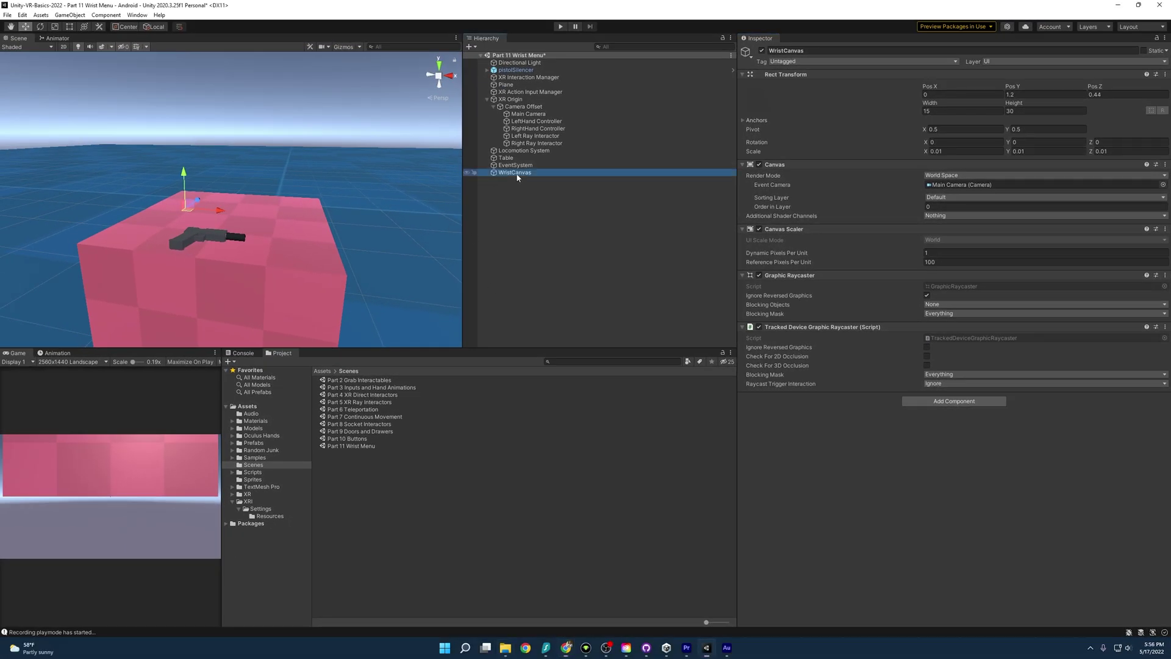
# Add a UI Image as a child of WristCanvas and name it Border
pyautogui.rightClick(517, 173)
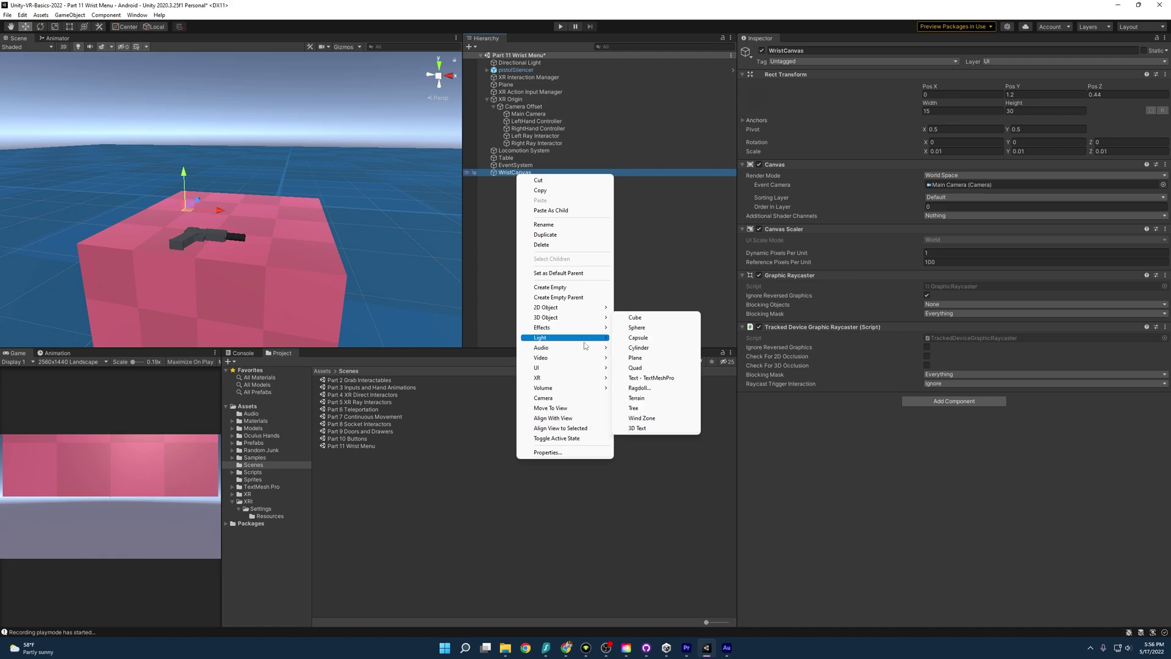
pyautogui.moveTo(573, 379)
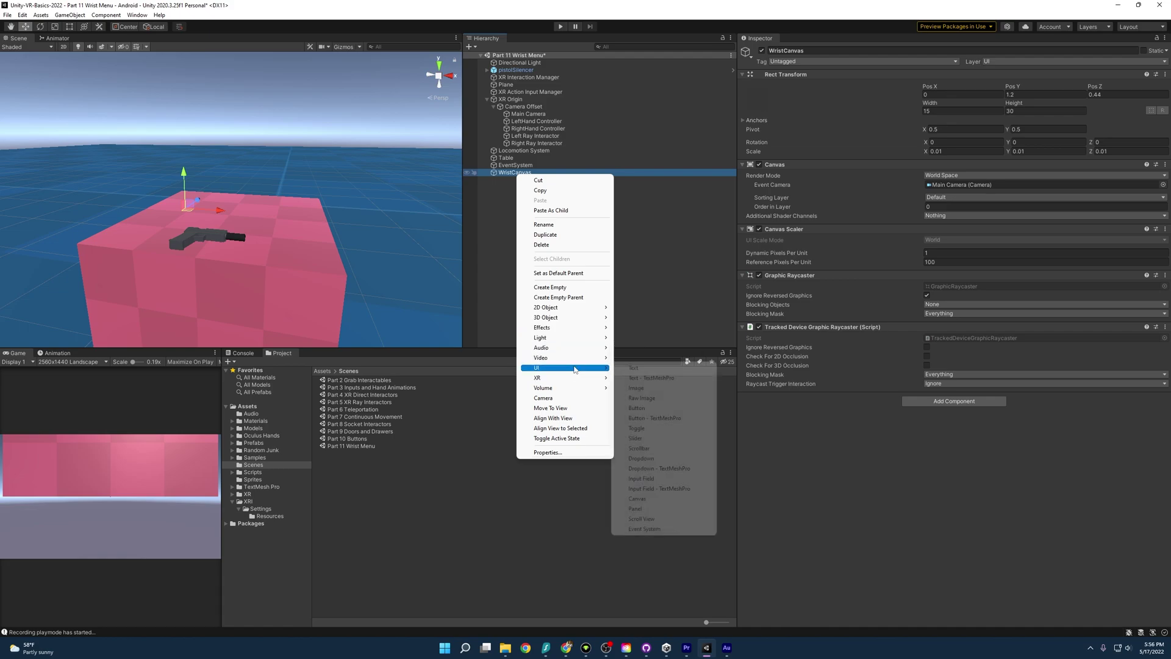
pyautogui.click(647, 388)
pyautogui.write('Border')
pyautogui.press('Return')
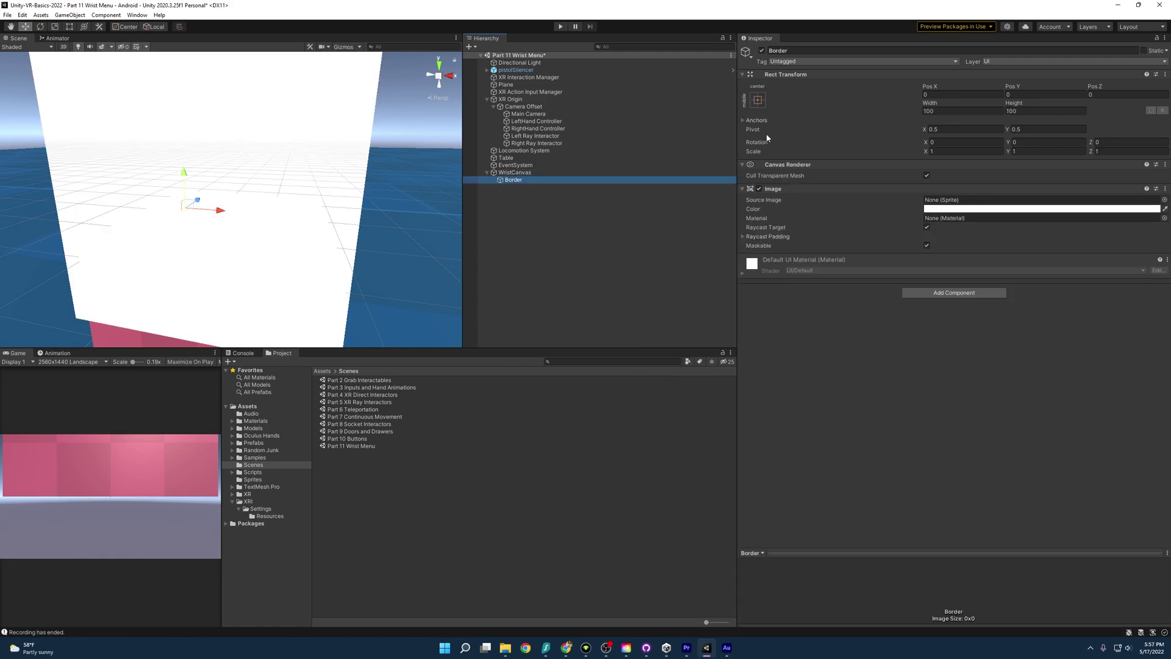
# Apply the full stretch anchor preset, including position, to the Border image so it fills WristCanvas
pyautogui.click(759, 102)
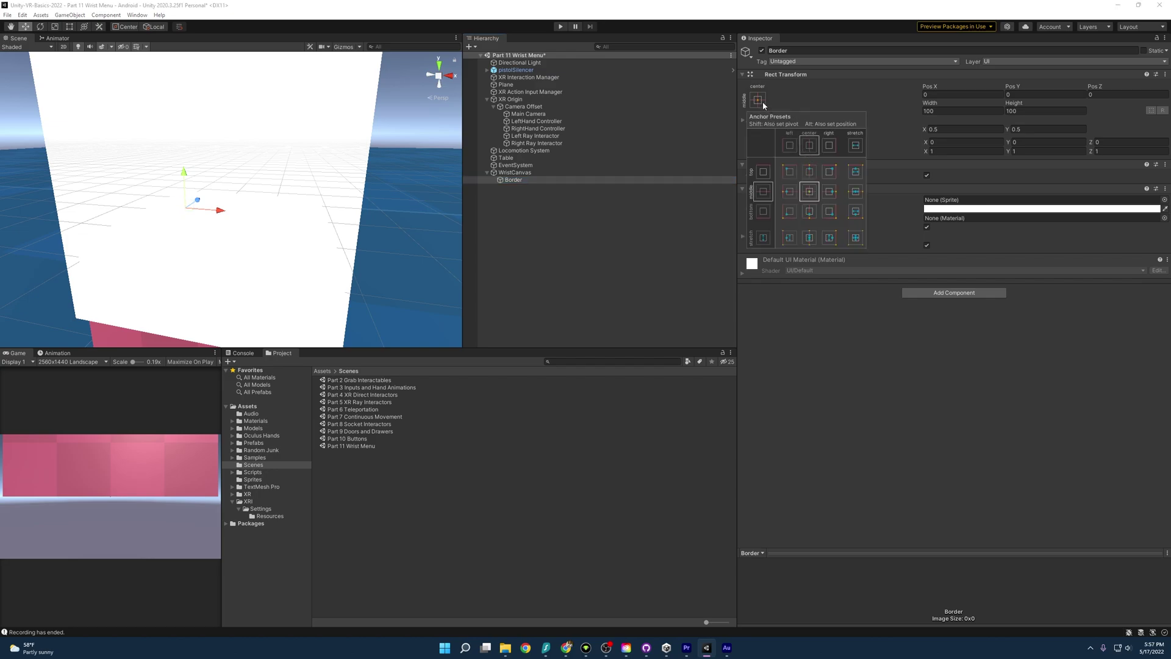
pyautogui.press('alt')
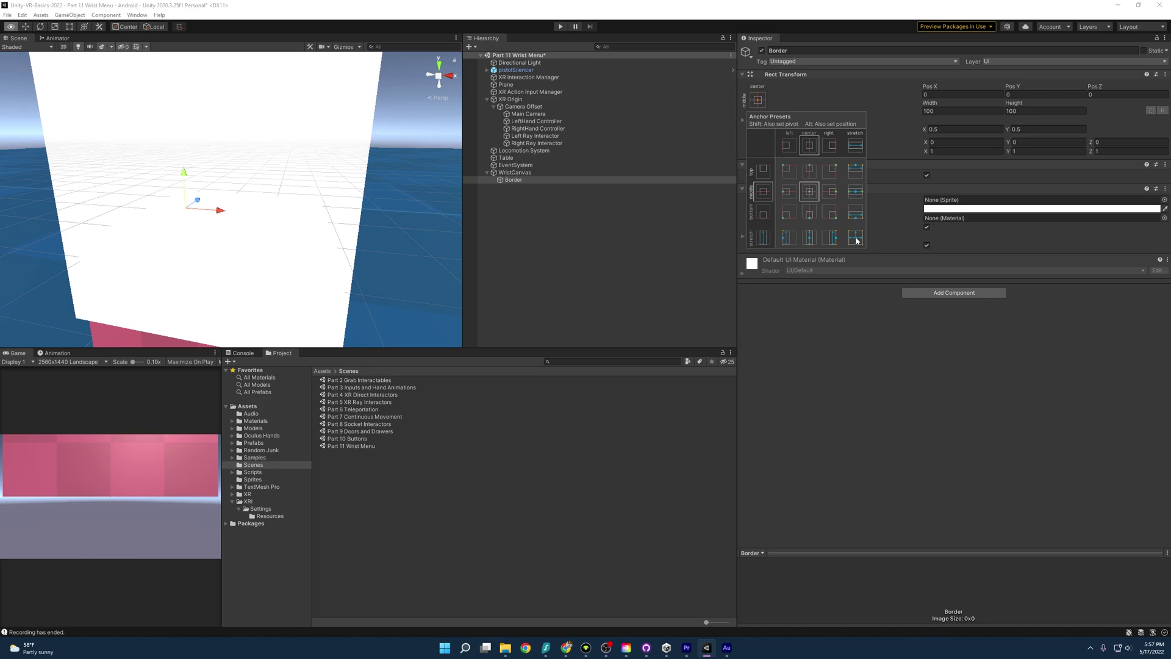
pyautogui.keyDown('alt'); pyautogui.click(856, 241); pyautogui.keyUp('alt')
pyautogui.keyDown('alt'); pyautogui.moveTo(262, 177); pyautogui.dragTo(301, 257); pyautogui.keyUp('alt')
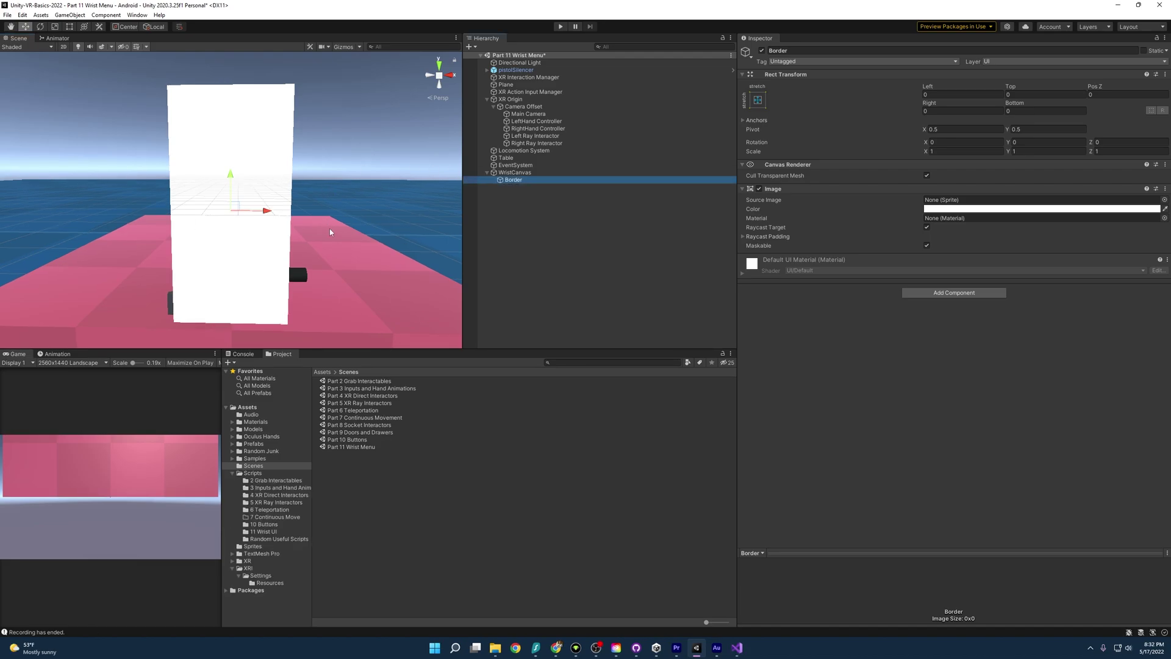
# Open the Sprites folder and preview the Border image file
pyautogui.click(262, 546)
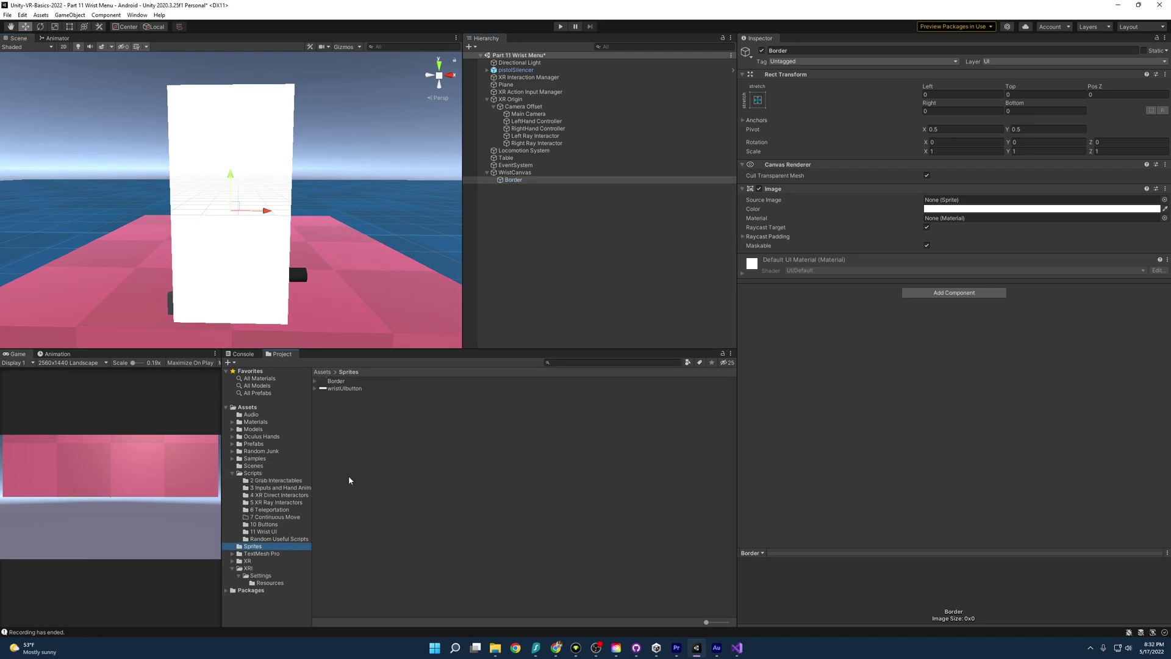
pyautogui.doubleClick(337, 381)
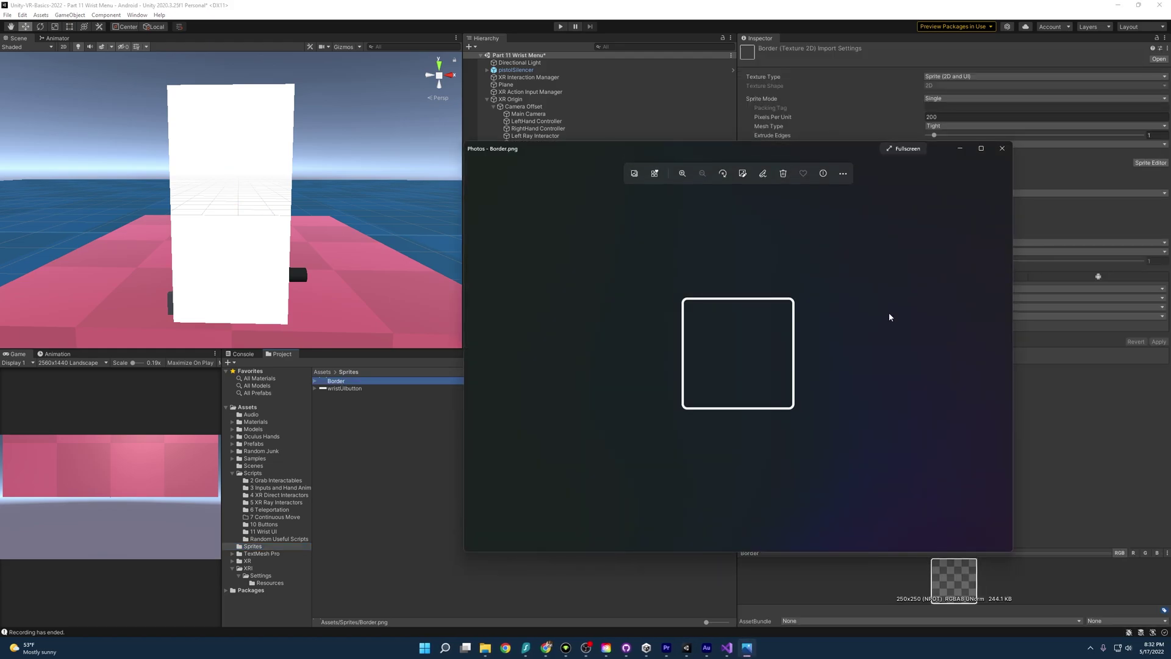
pyautogui.click(1002, 148)
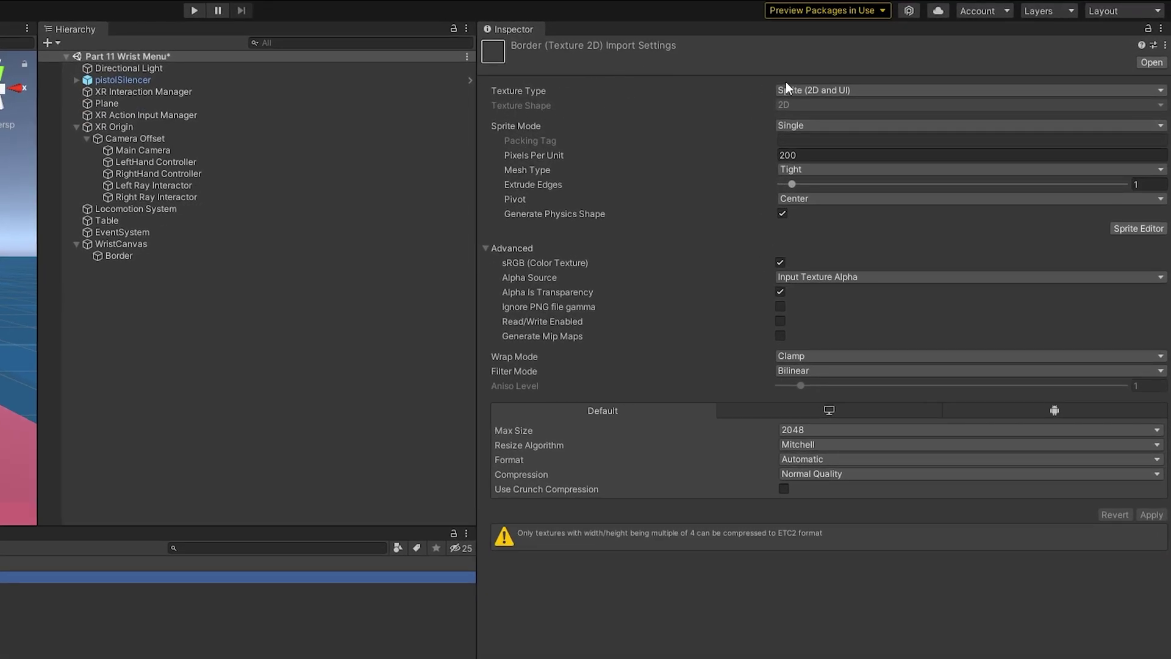
# Review the Border sprite's texture type options and inspect its slicing borders in the Sprite Editor
pyautogui.click(890, 91)
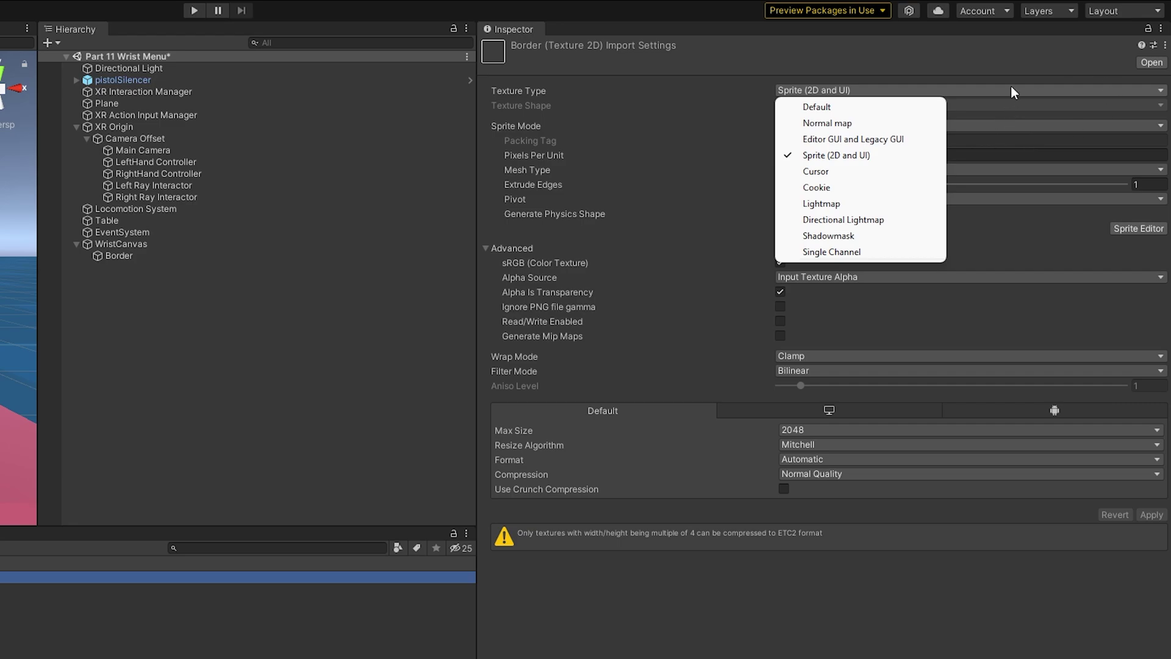
pyautogui.click(1139, 231)
pyautogui.click(1137, 230)
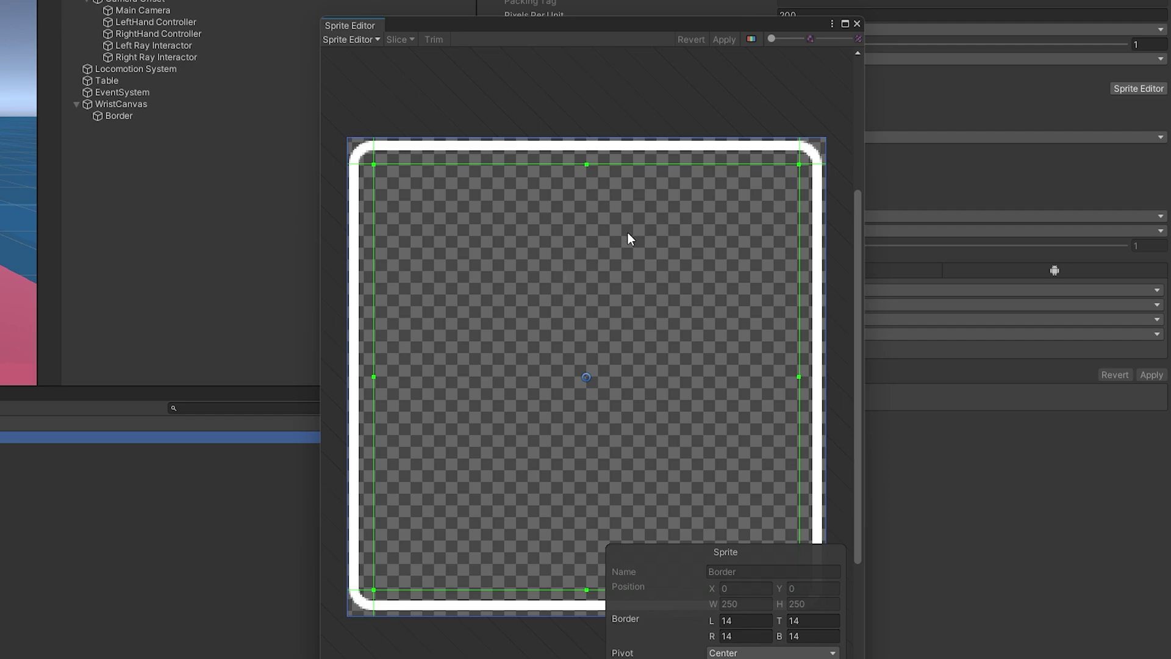
pyautogui.click(857, 25)
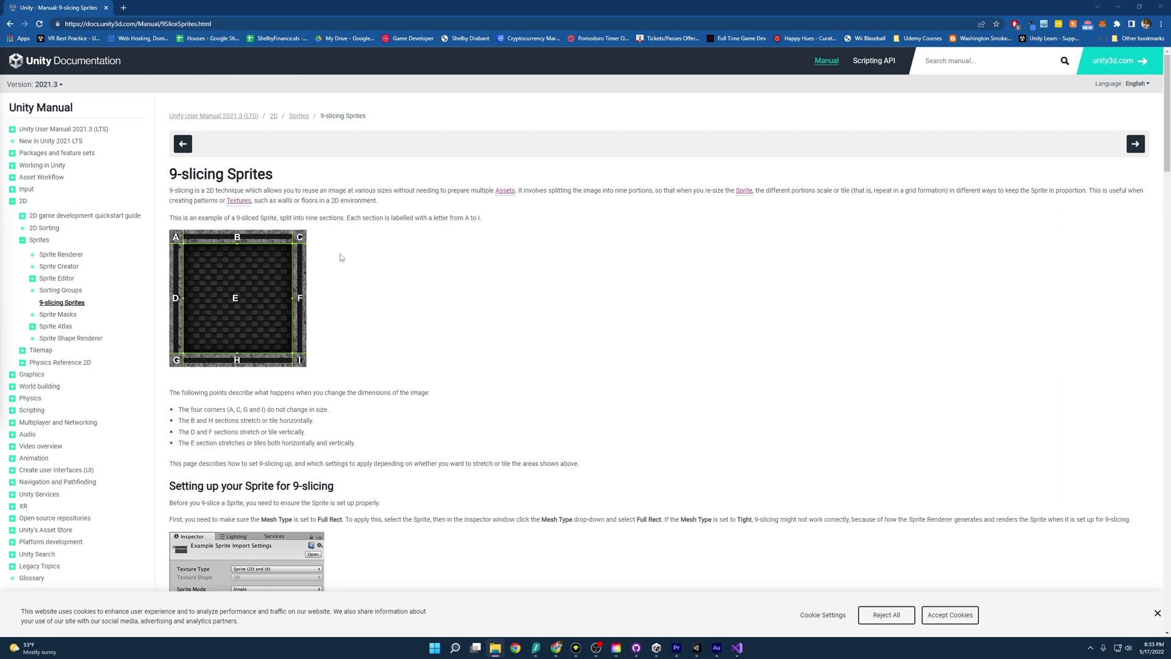
# Switch back to Unity and assign the Border sprite as the Border object's source image
pyautogui.click(696, 648)
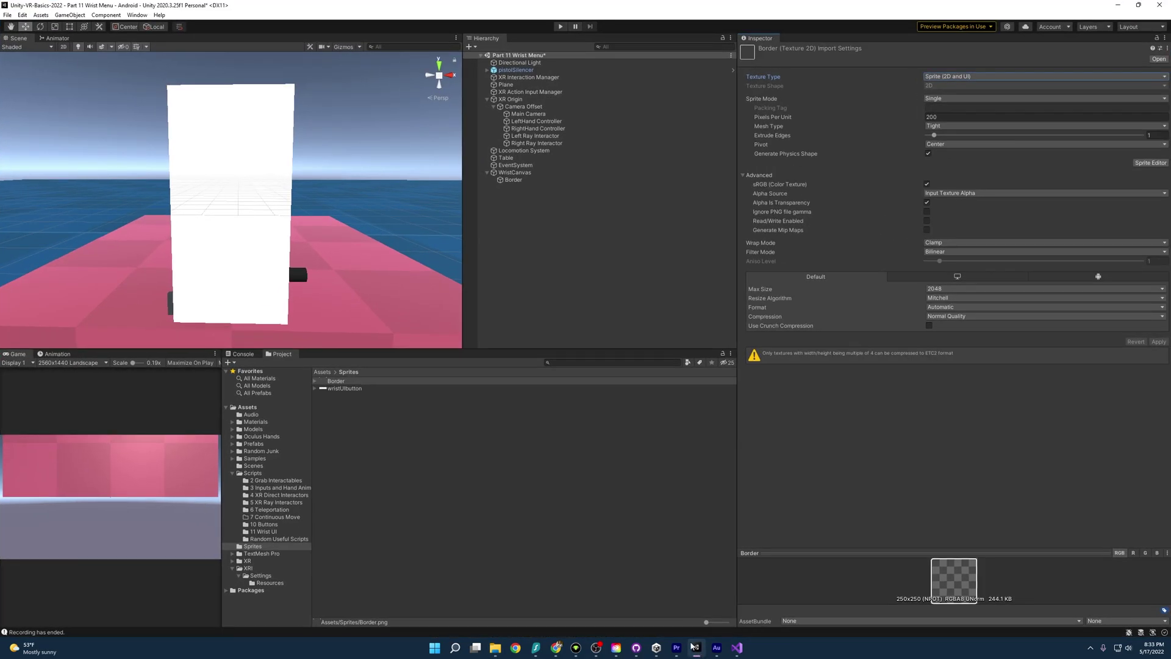
pyautogui.click(515, 180)
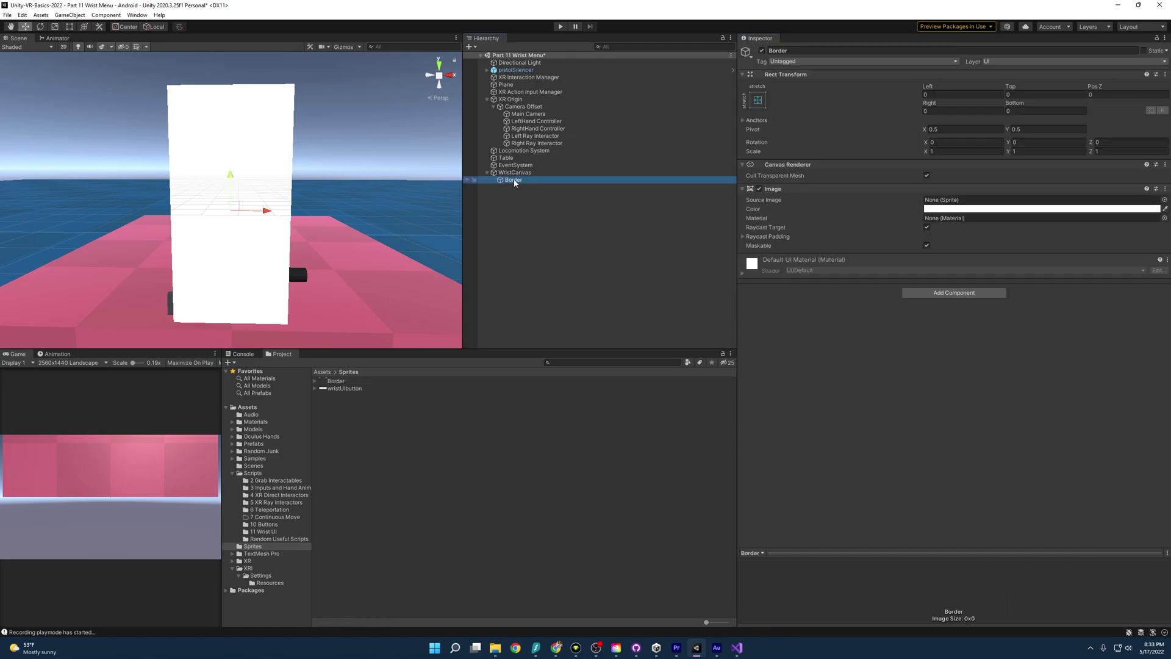
pyautogui.moveTo(336, 380); pyautogui.dragTo(964, 202)
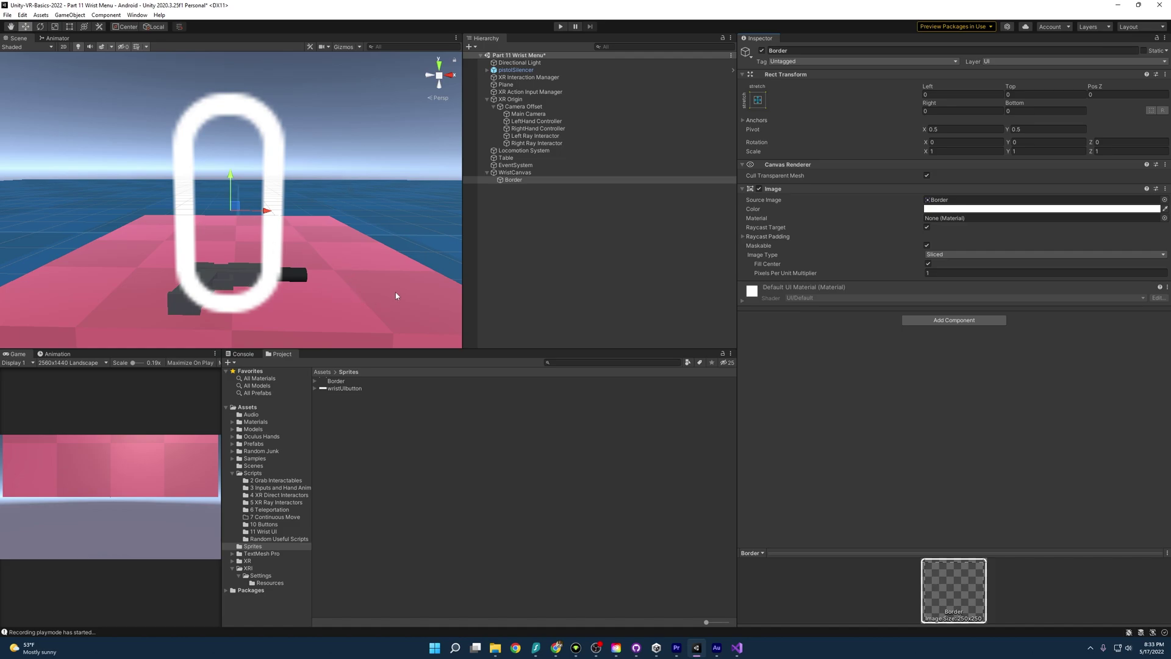
# Set the reference pixels per unit in WristCanvas's Canvas Scaler to 20
pyautogui.click(543, 173)
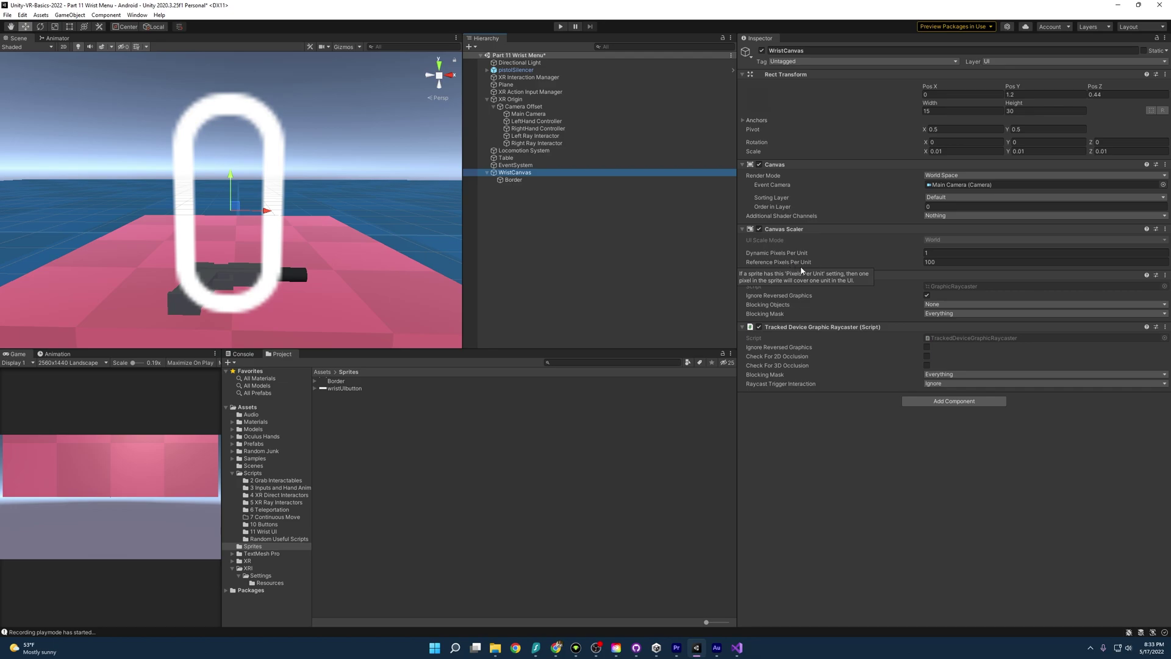
pyautogui.click(956, 262)
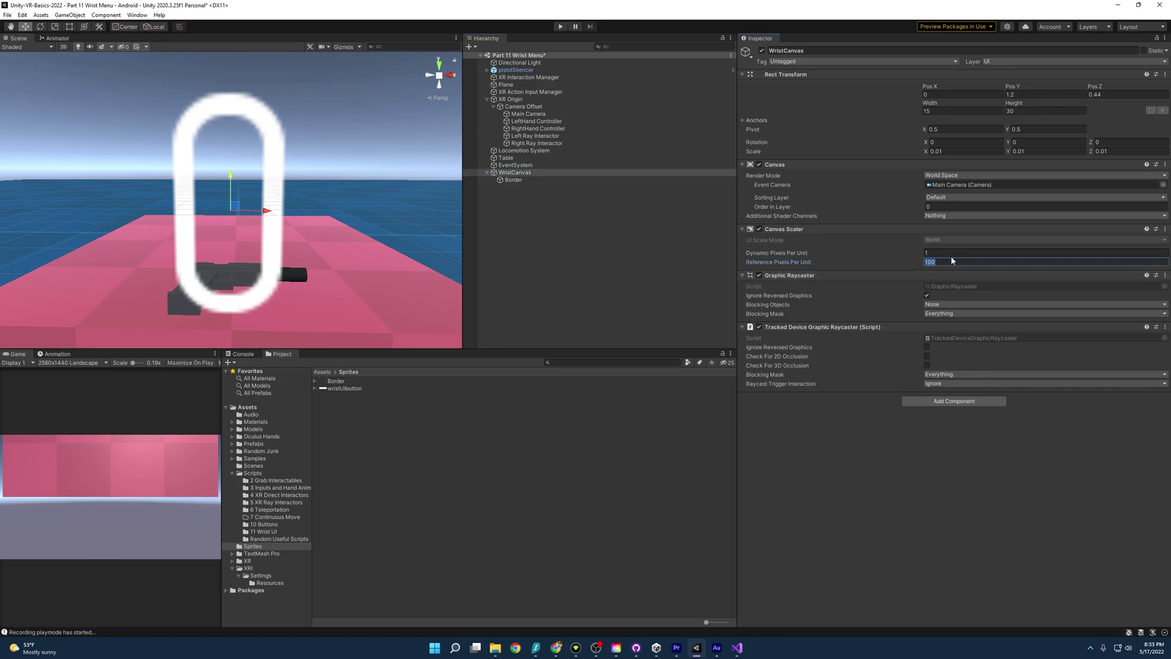
pyautogui.write('20')
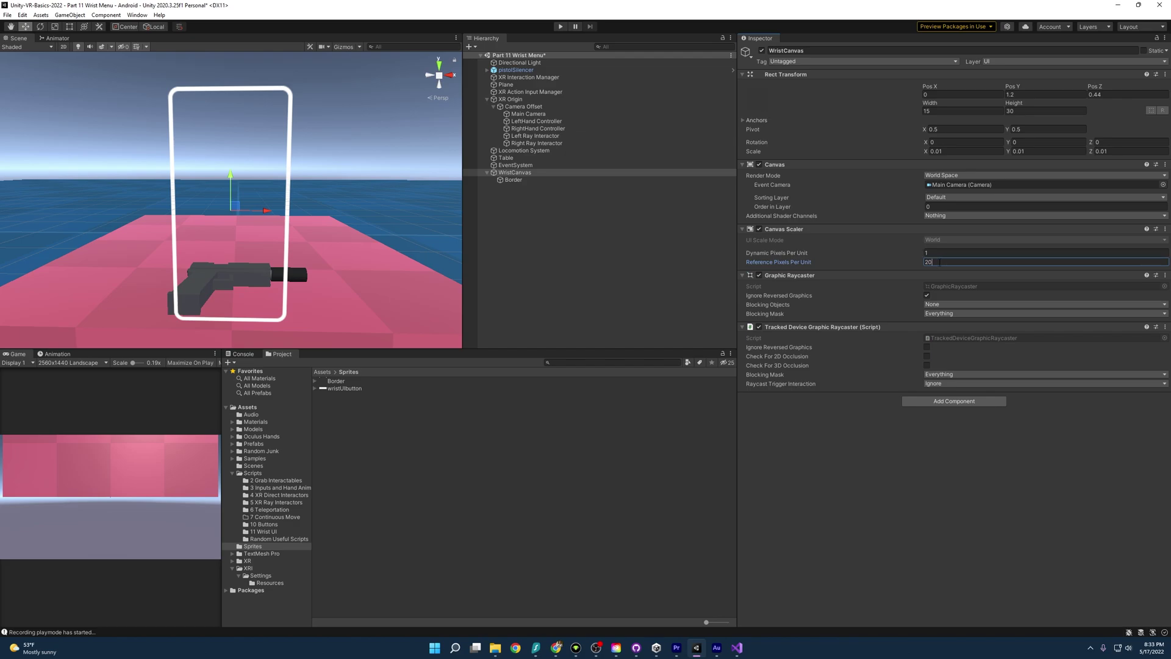
# Try reference pixels per unit values of 40 and 10 in WristCanvas's Canvas Scaler, and restore the value to 20
pyautogui.press('Return')
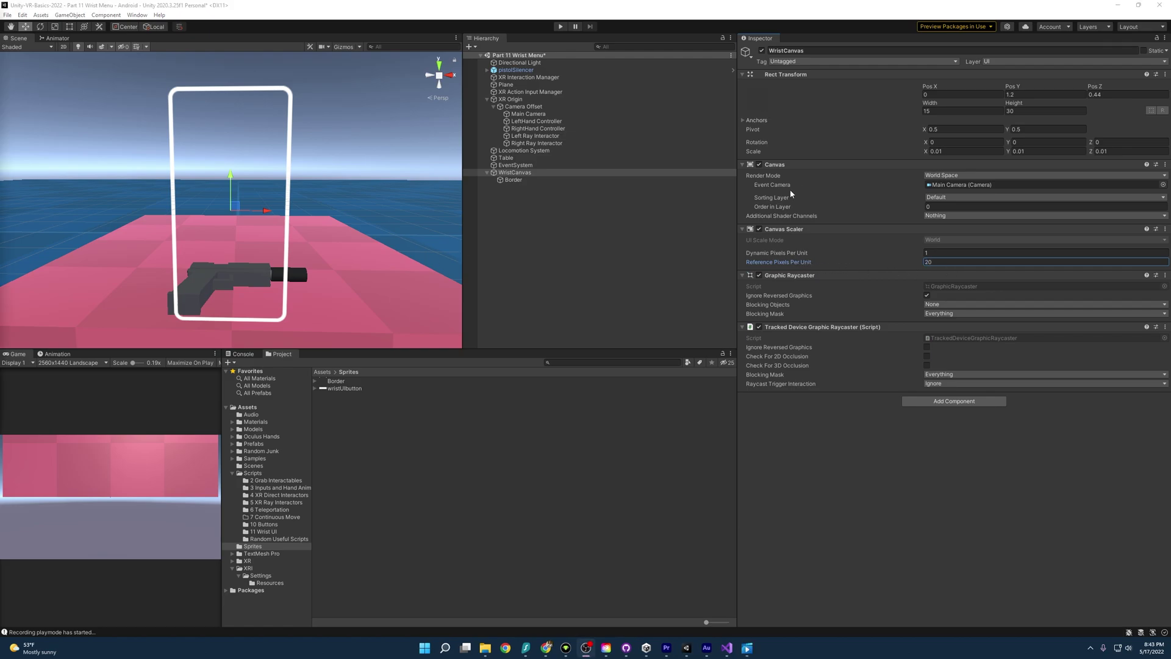
pyautogui.click(980, 264)
pyautogui.write('40')
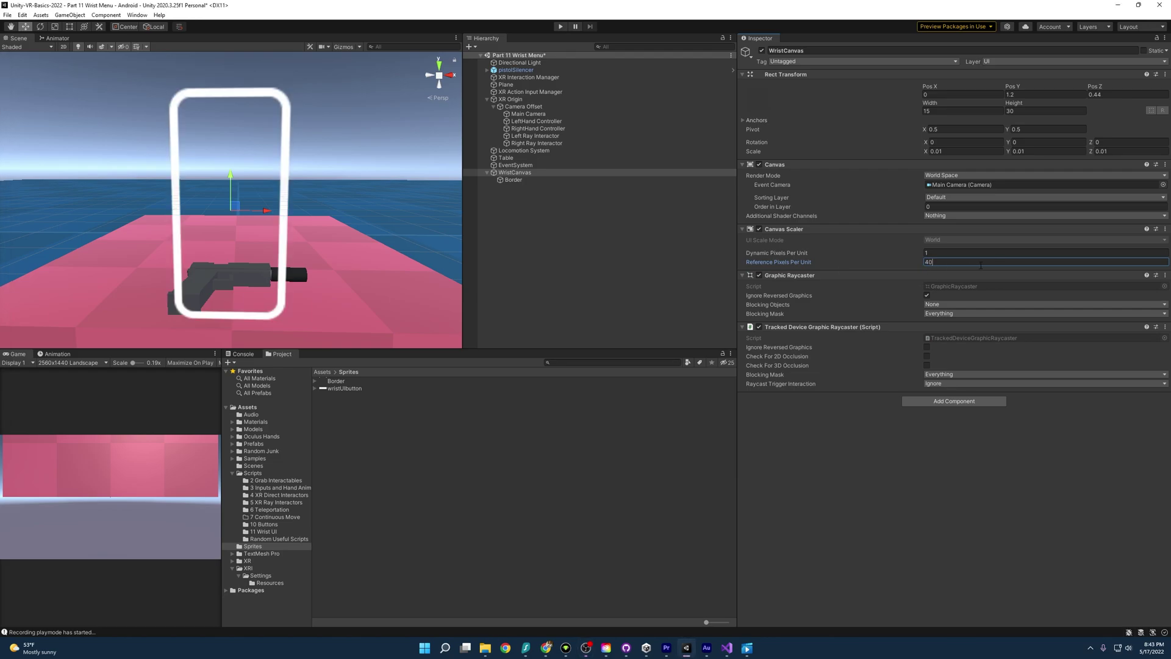
pyautogui.press('BackSpace')
pyautogui.press('BackSpace')
pyautogui.write('10')
pyautogui.press('BackSpace')
pyautogui.press('BackSpace')
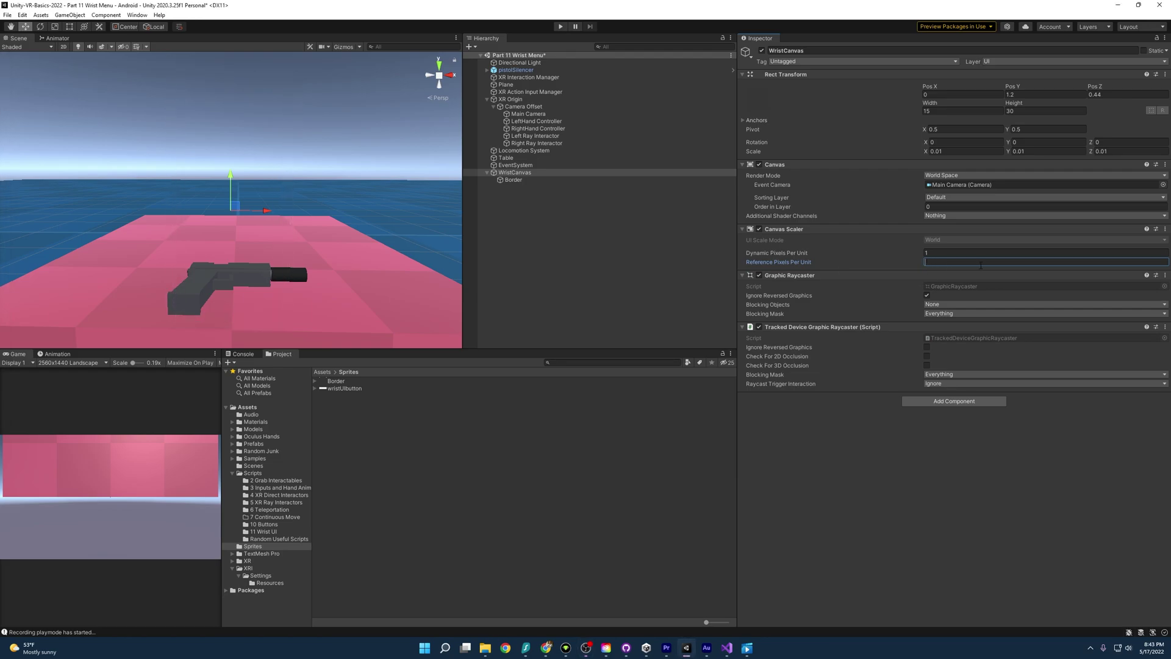
pyautogui.write('20')
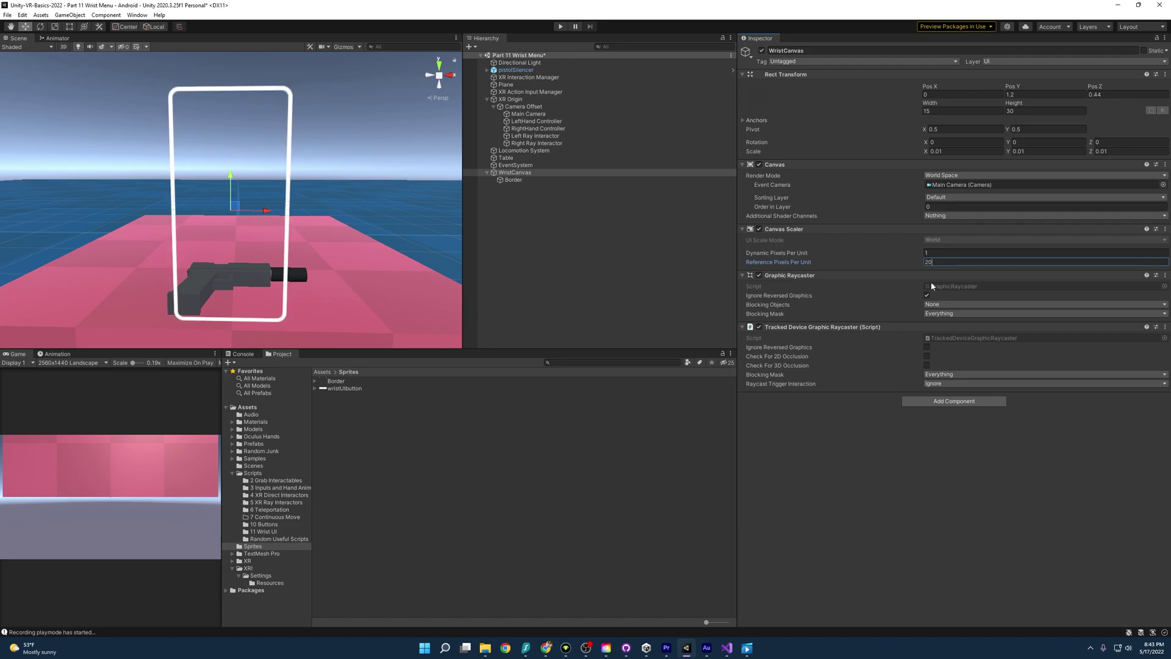
# Add a TextMeshPro button as a child of WristCanvas and name it ResetButton
pyautogui.click(517, 172)
pyautogui.rightClick(518, 174)
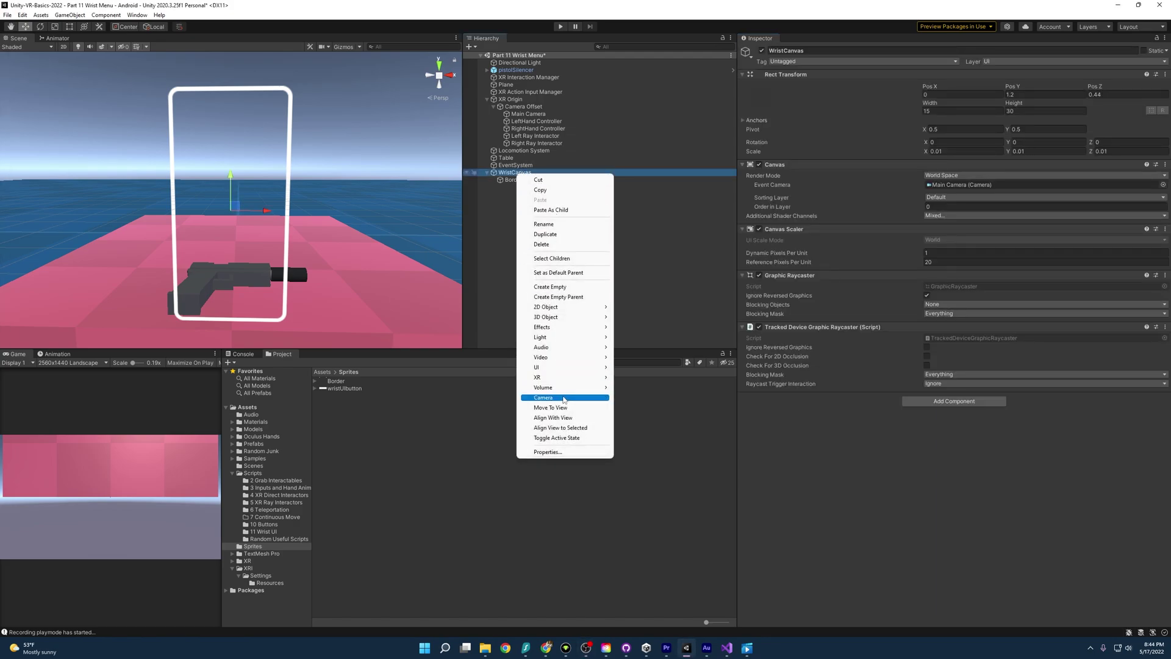
pyautogui.moveTo(567, 368)
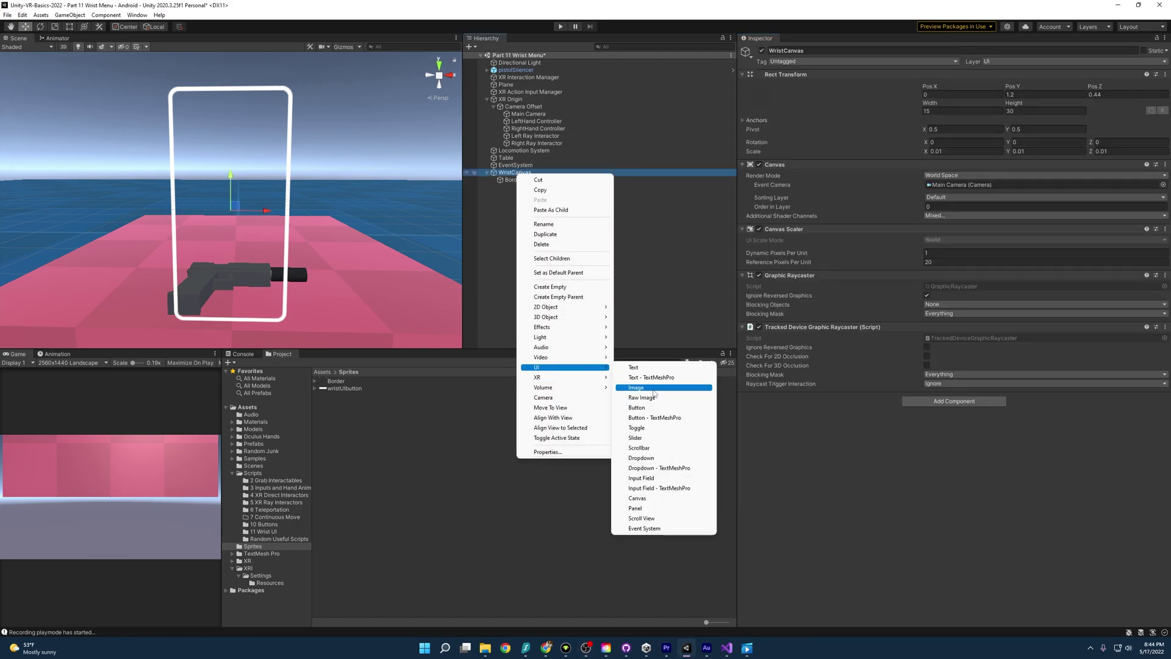
pyautogui.click(661, 418)
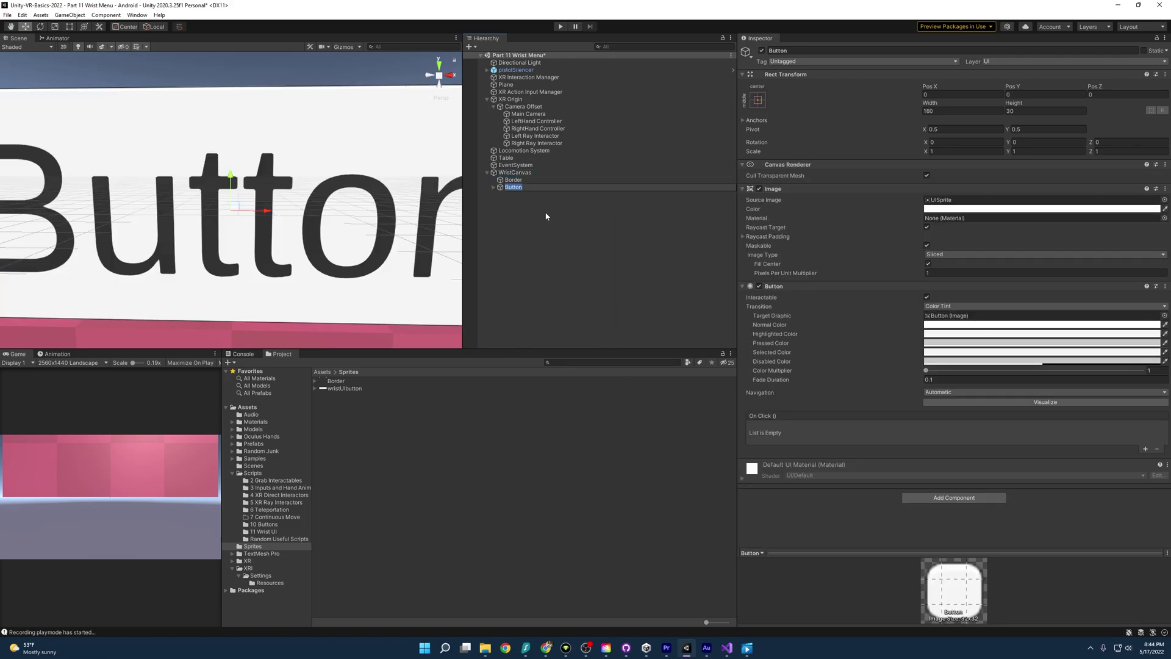
pyautogui.write('ResetButton')
pyautogui.press('Return')
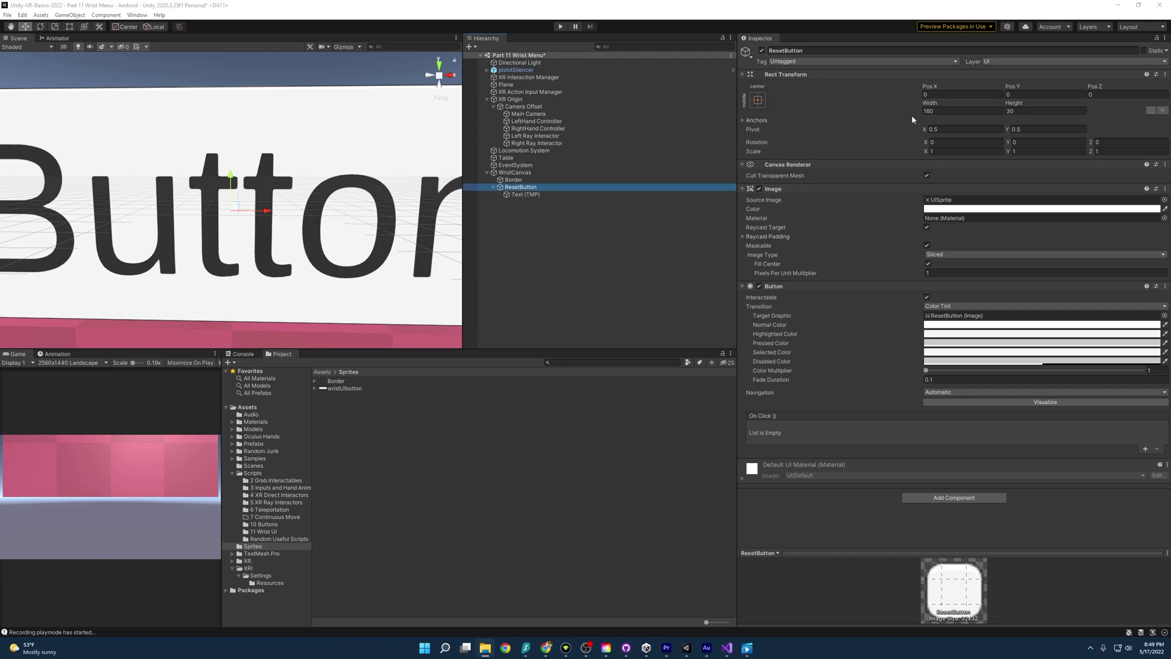
# Set ResetButton's width to 50 and height to 40, with a scale of 0.2 in X and 0.1 in Y
pyautogui.click(946, 110)
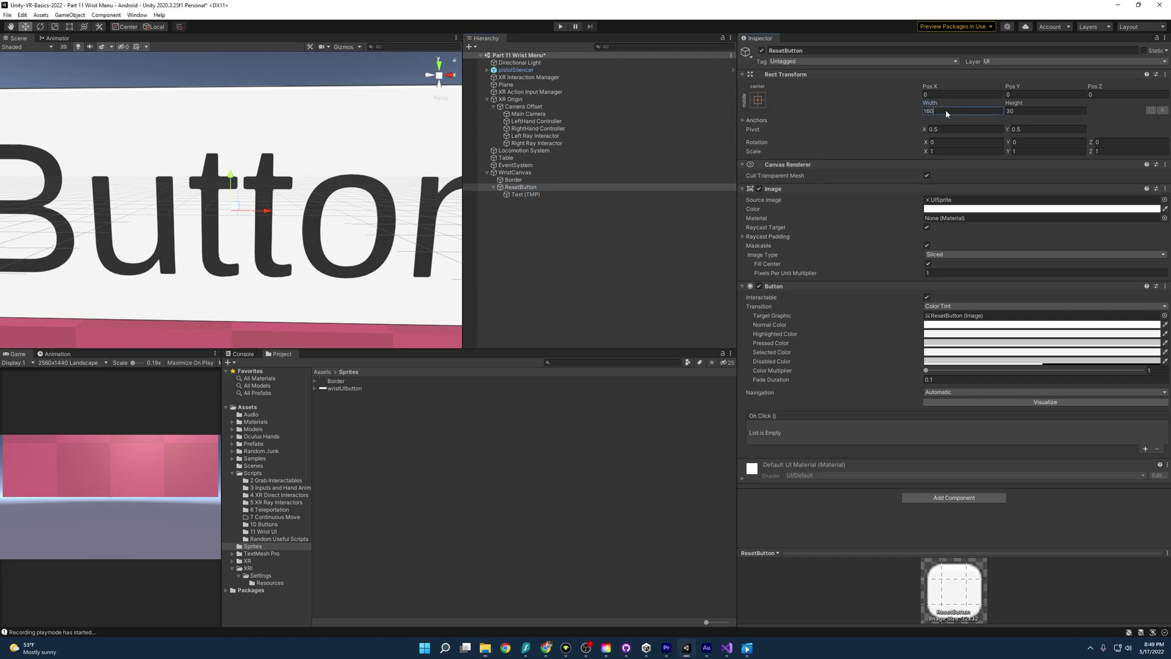
pyautogui.write('50')
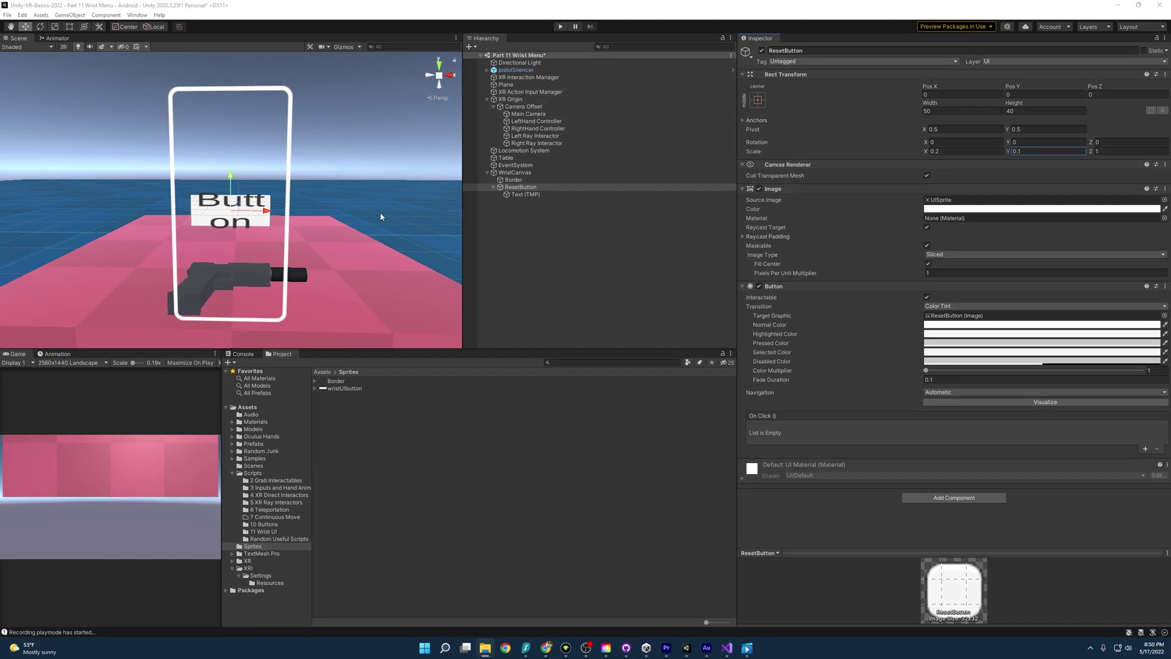
# Anchor ResetButton to the canvas's bottom centre, including pivot and position, and set its Y position to 1.25
pyautogui.click(691, 103)
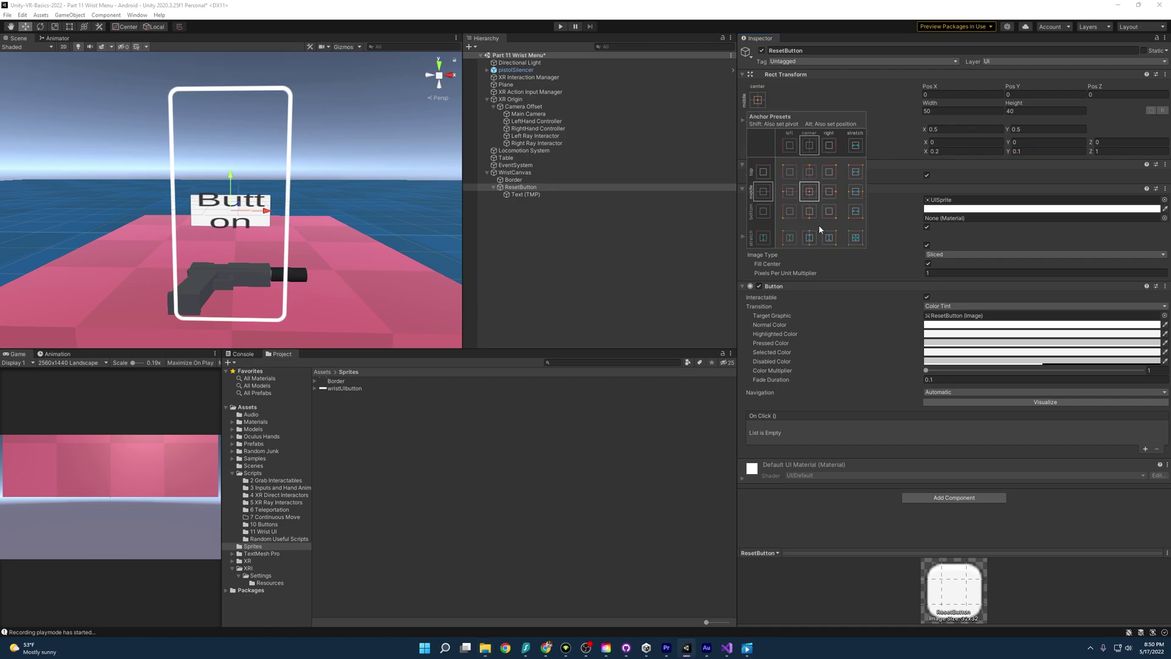
pyautogui.keyDown('alt'); pyautogui.keyDown('shift'); pyautogui.click(809, 212); pyautogui.keyUp('shift'); pyautogui.keyUp('alt')
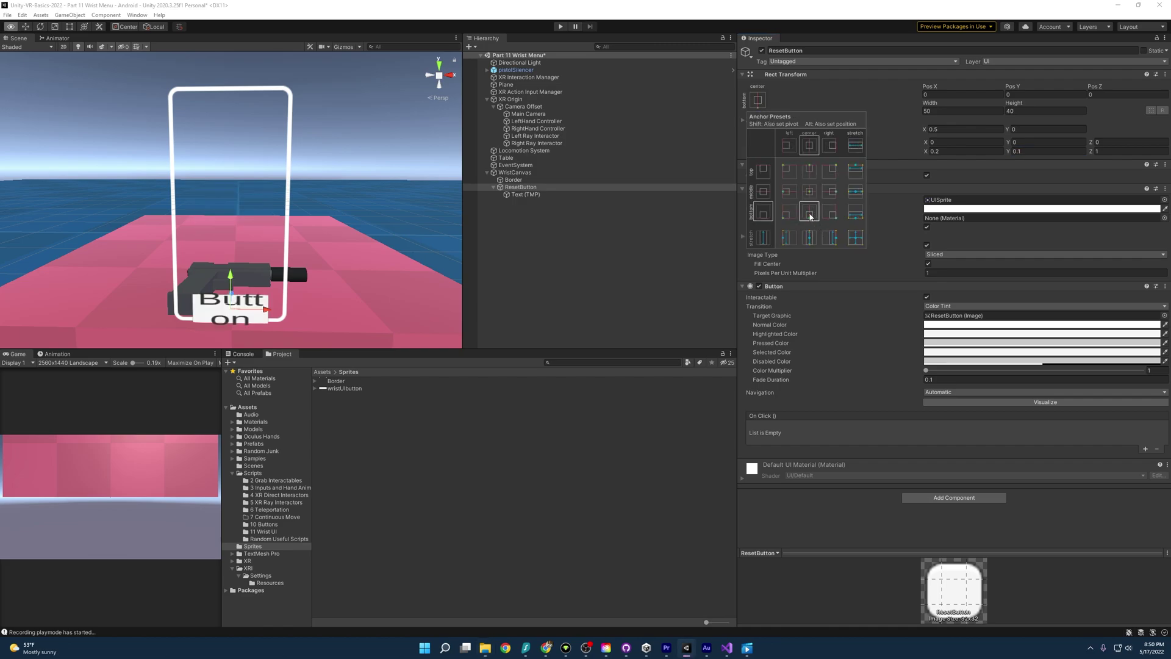
pyautogui.click(1033, 96)
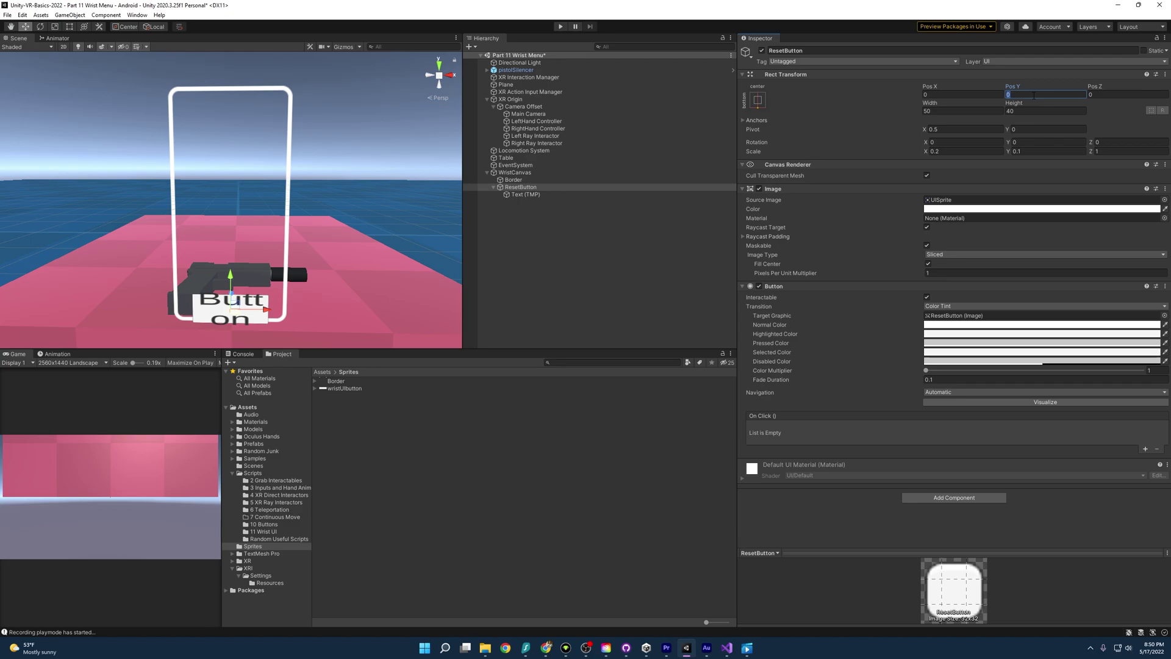
pyautogui.write('1')
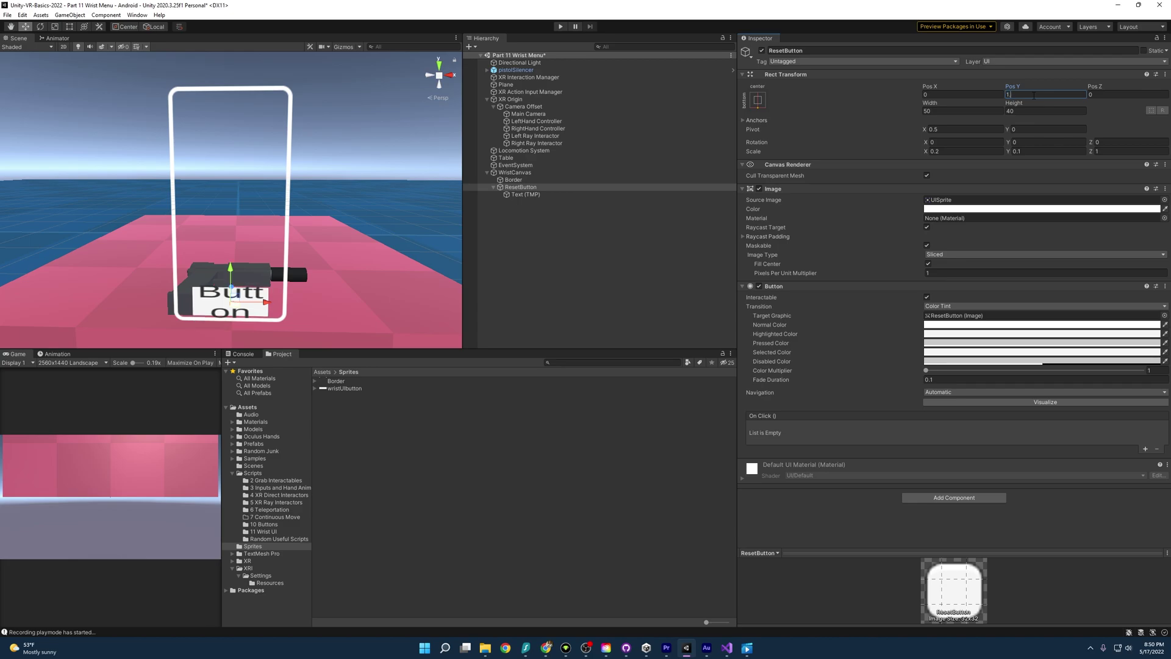
pyautogui.write('.25')
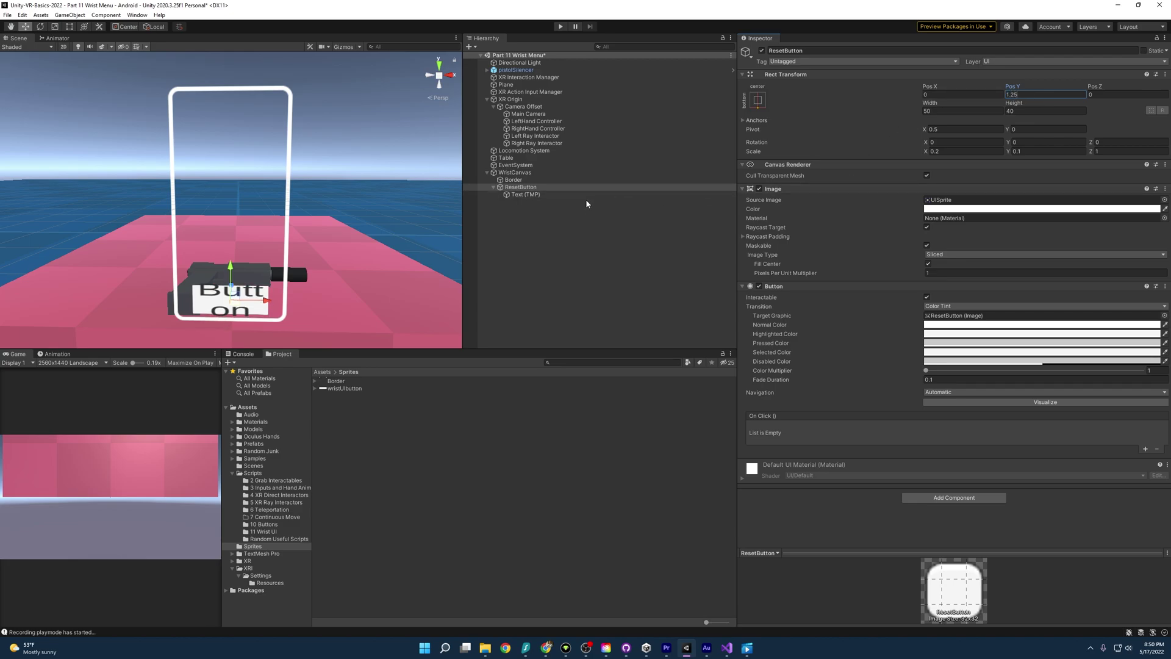
# Change the ResetButton label's text to Reset and enable auto sizing with a minimum font size of 1
pyautogui.click(559, 195)
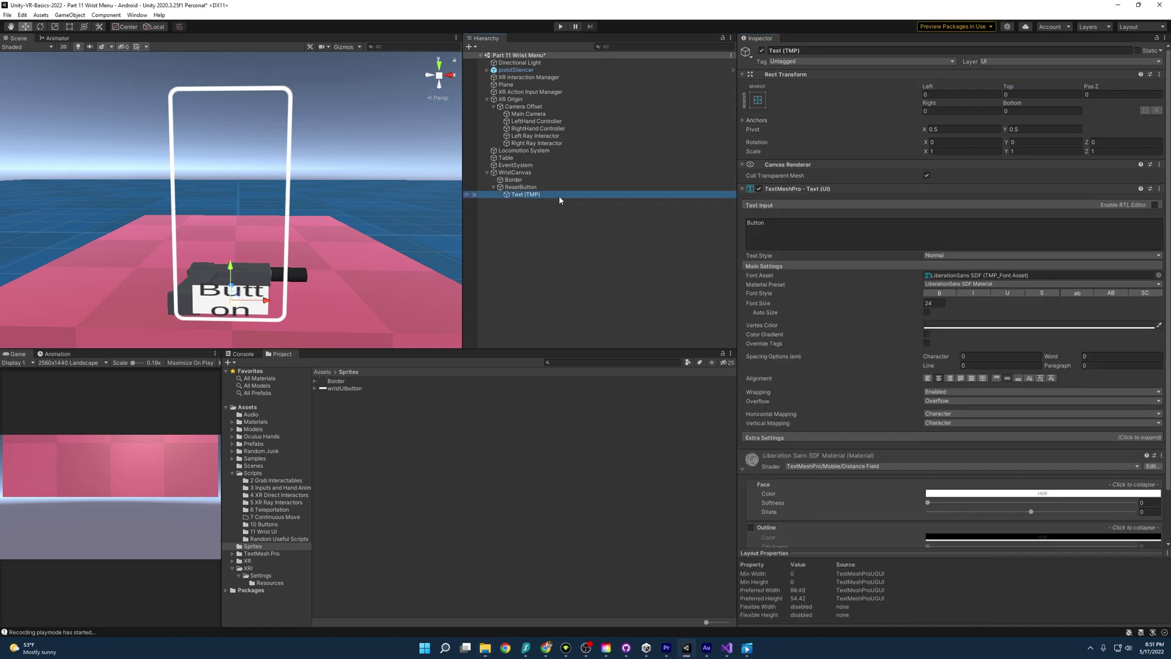
pyautogui.click(935, 233)
pyautogui.write('Reset')
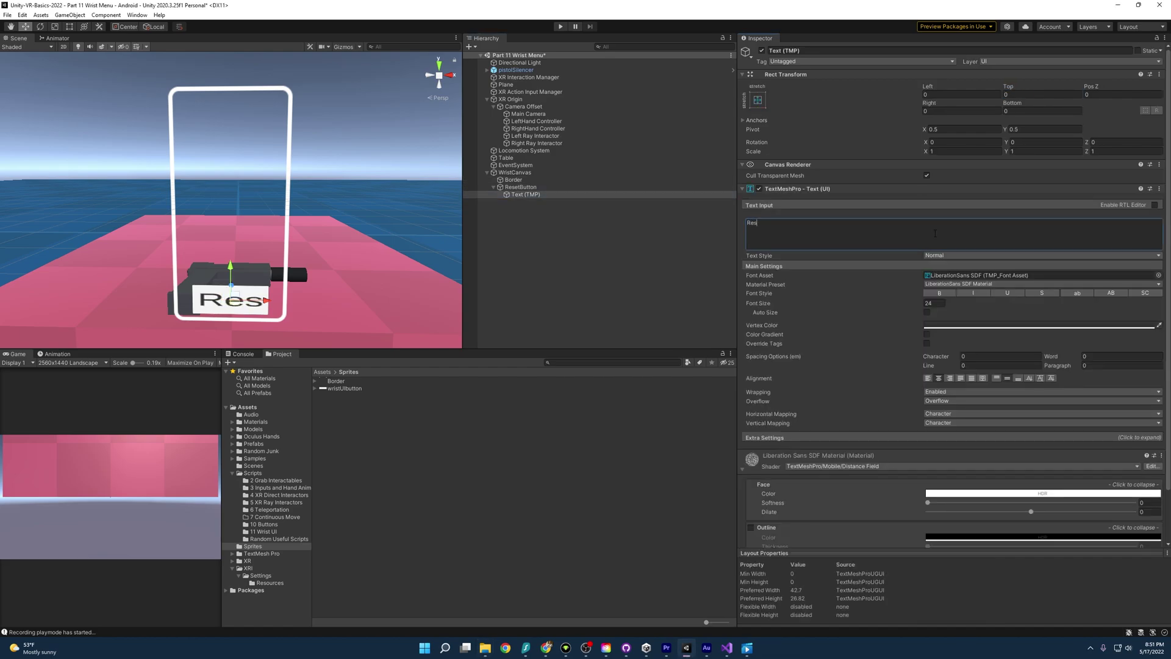
pyautogui.click(927, 312)
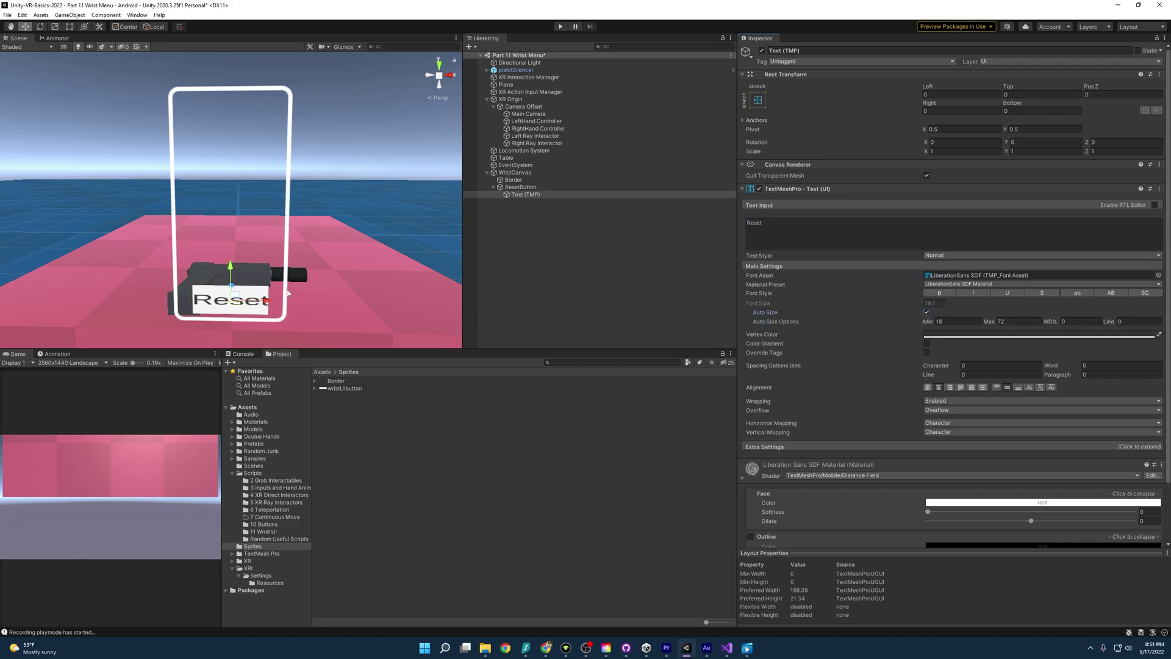
pyautogui.click(951, 320)
pyautogui.write('1')
# Set the ResetButton label's left, top, right and bottom text margins to 5 in the extra settings
pyautogui.click(785, 445)
pyautogui.scroll(-3, 941, 413)
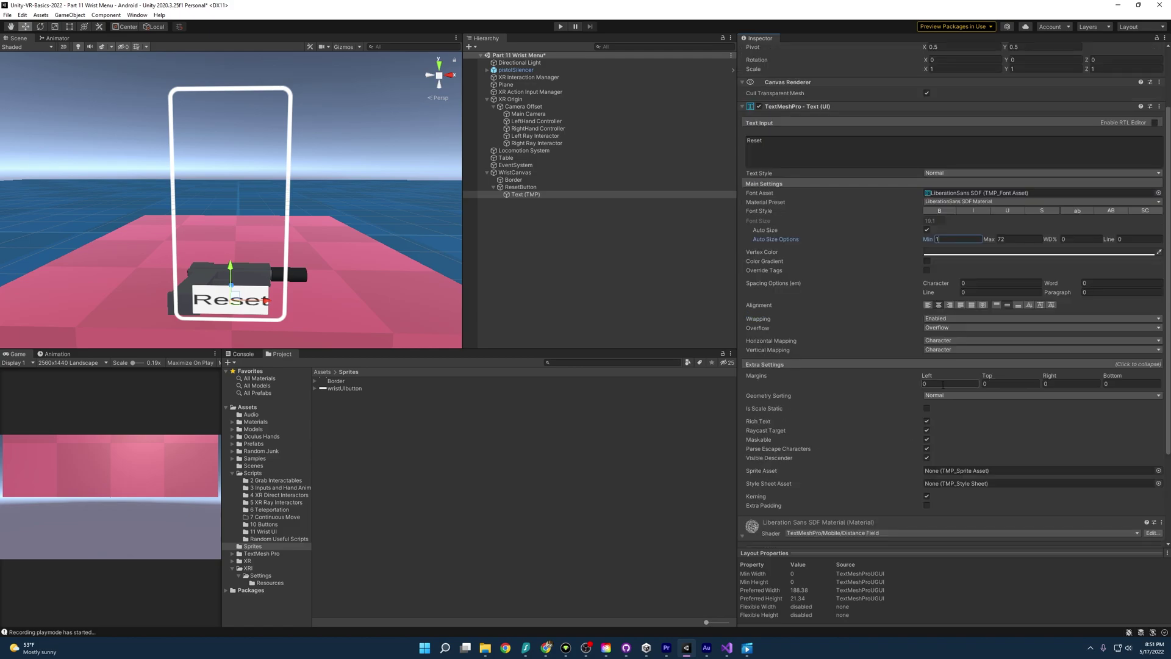
pyautogui.click(942, 384)
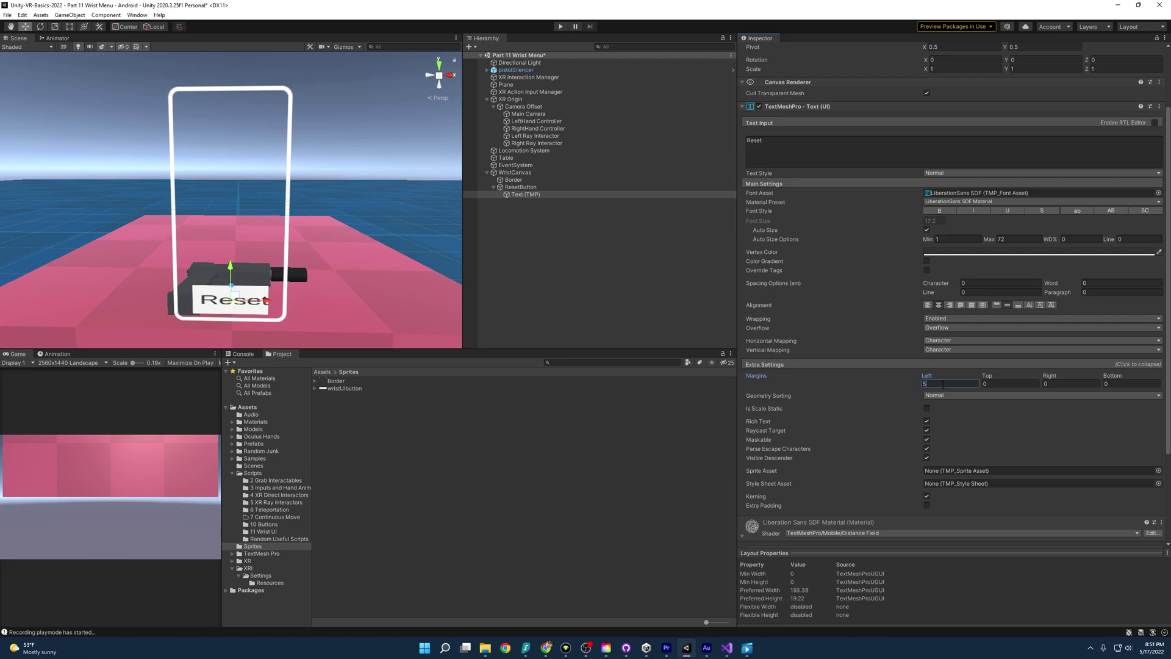
pyautogui.write('5')
pyautogui.click(1006, 384)
pyautogui.write('5')
pyautogui.click(1067, 383)
pyautogui.write('5')
pyautogui.click(1126, 384)
pyautogui.write('5')
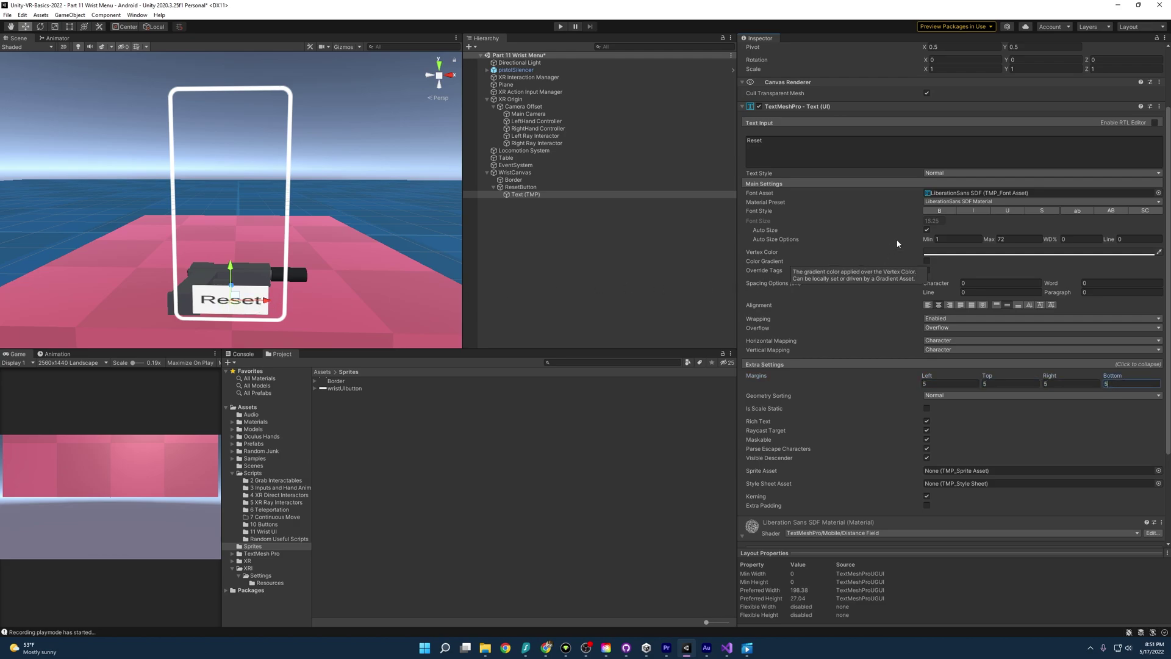
# Make the ResetButton label bold and change its text to RESET in capitals
pyautogui.click(940, 211)
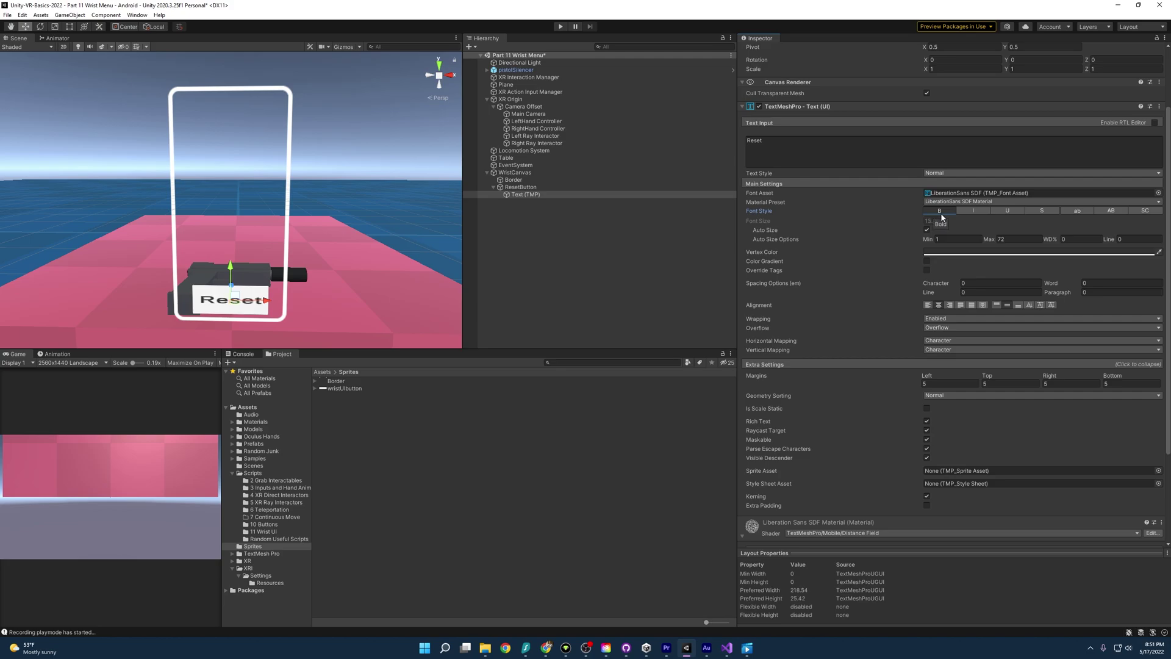
pyautogui.click(772, 155)
pyautogui.write('RESET')
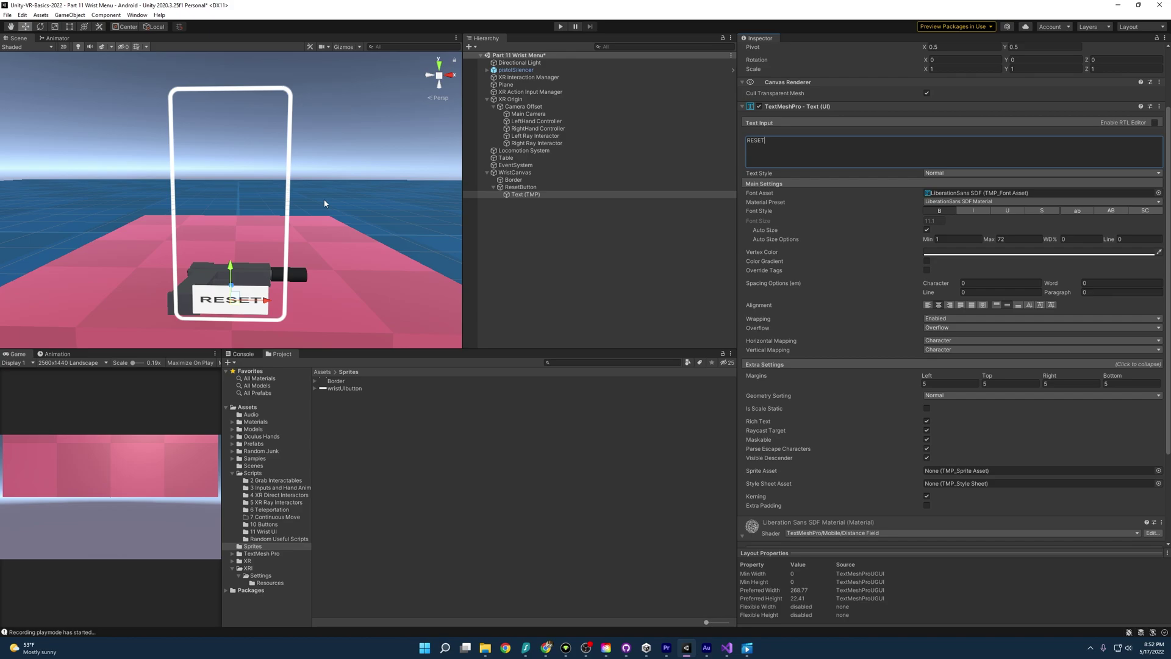
# Add a TextMeshPro text object as a child of WristCanvas and name it GunCounter
pyautogui.click(532, 172)
pyautogui.rightClick(533, 173)
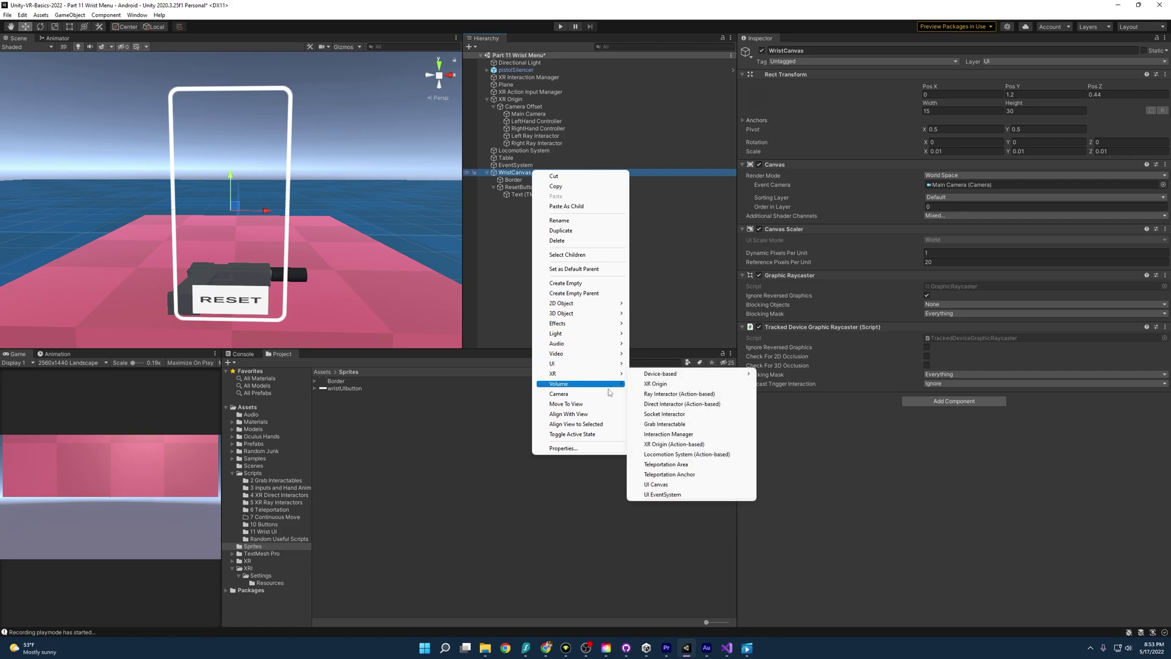
pyautogui.moveTo(606, 364)
pyautogui.click(674, 373)
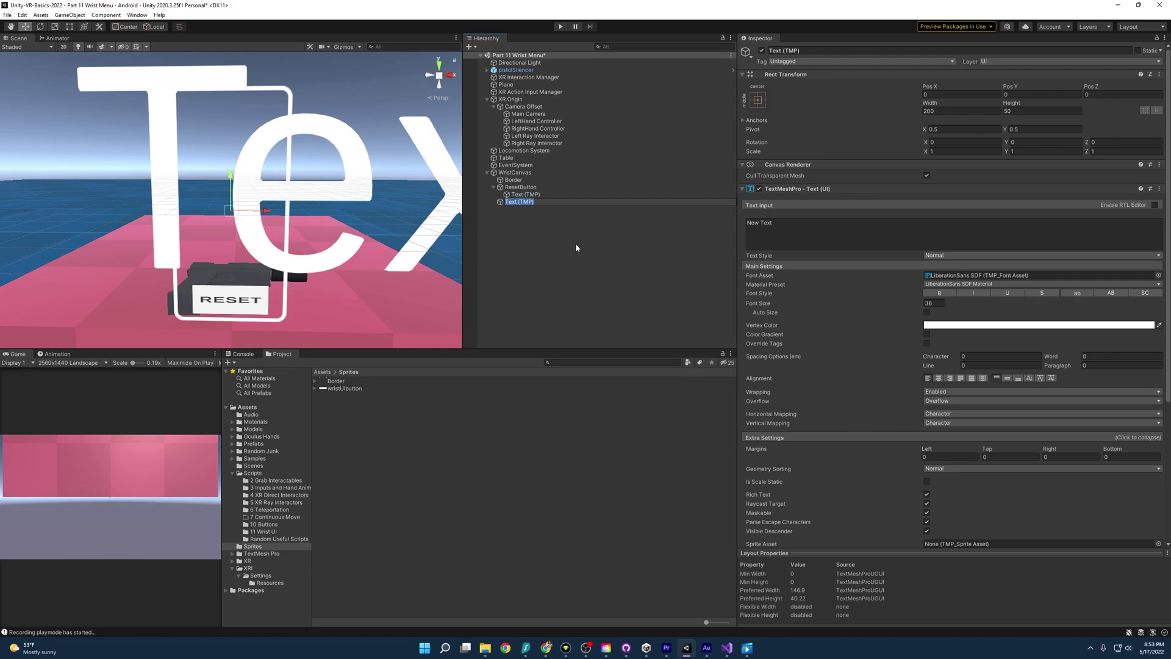
pyautogui.write('GunCounter')
pyautogui.press('Return')
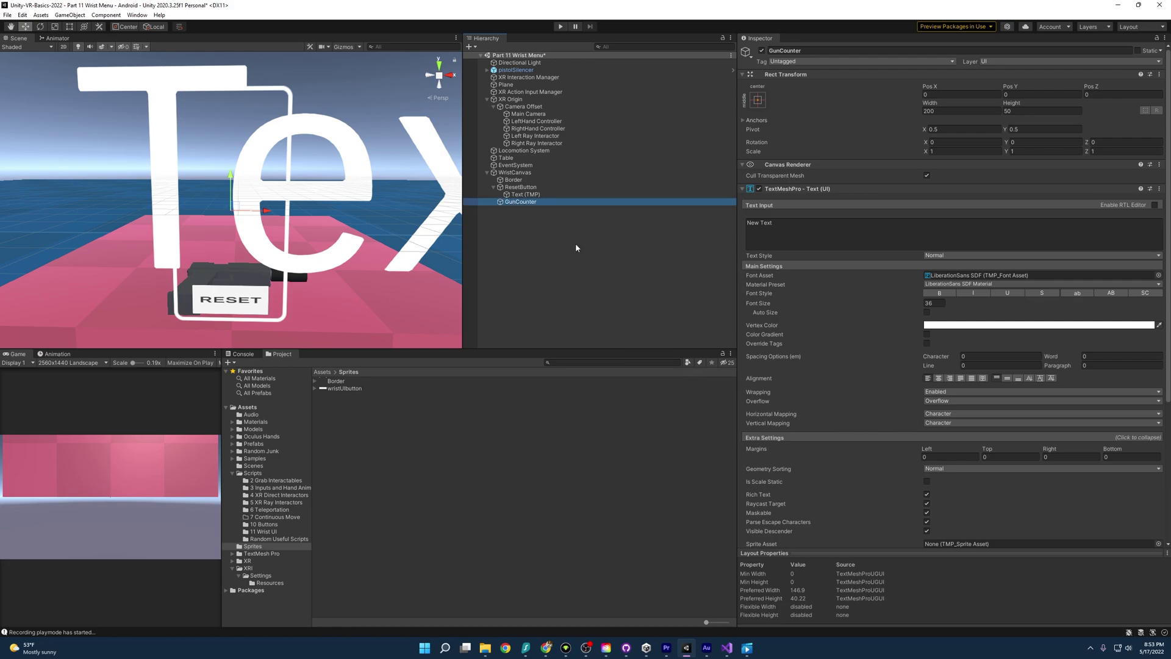
pyautogui.click(759, 100)
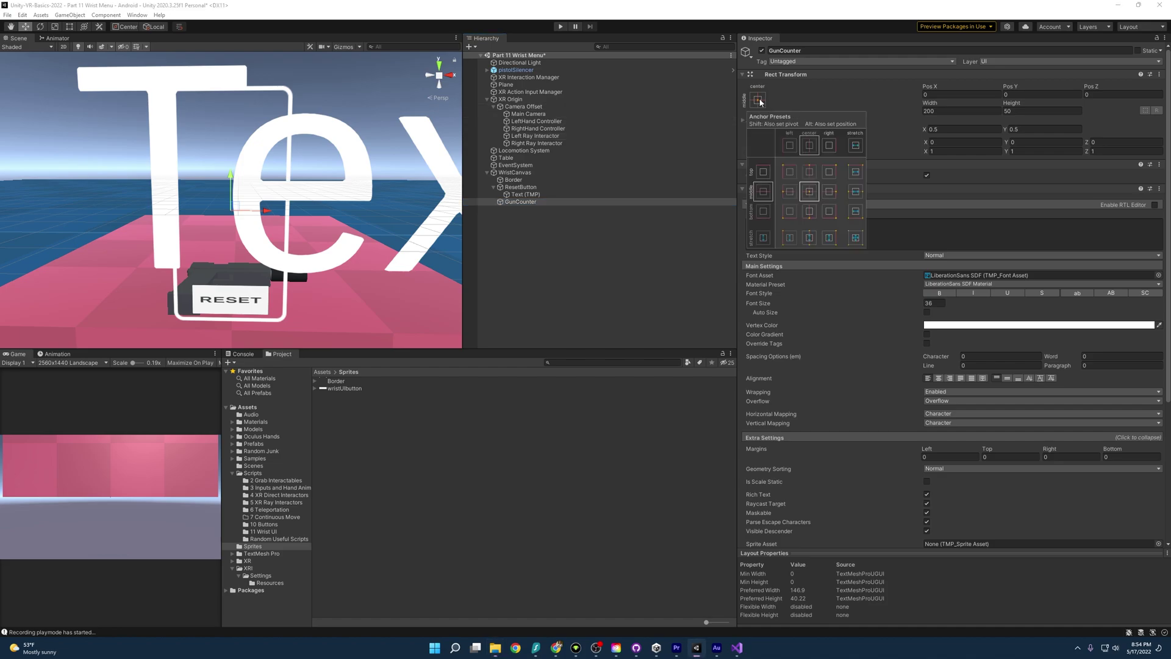
pyautogui.hotkey('shift', 'alt')
pyautogui.click(674, 263)
# Set GunCounter's width and height to 10 and enable auto sizing with a minimum font size of 1
pyautogui.click(556, 202)
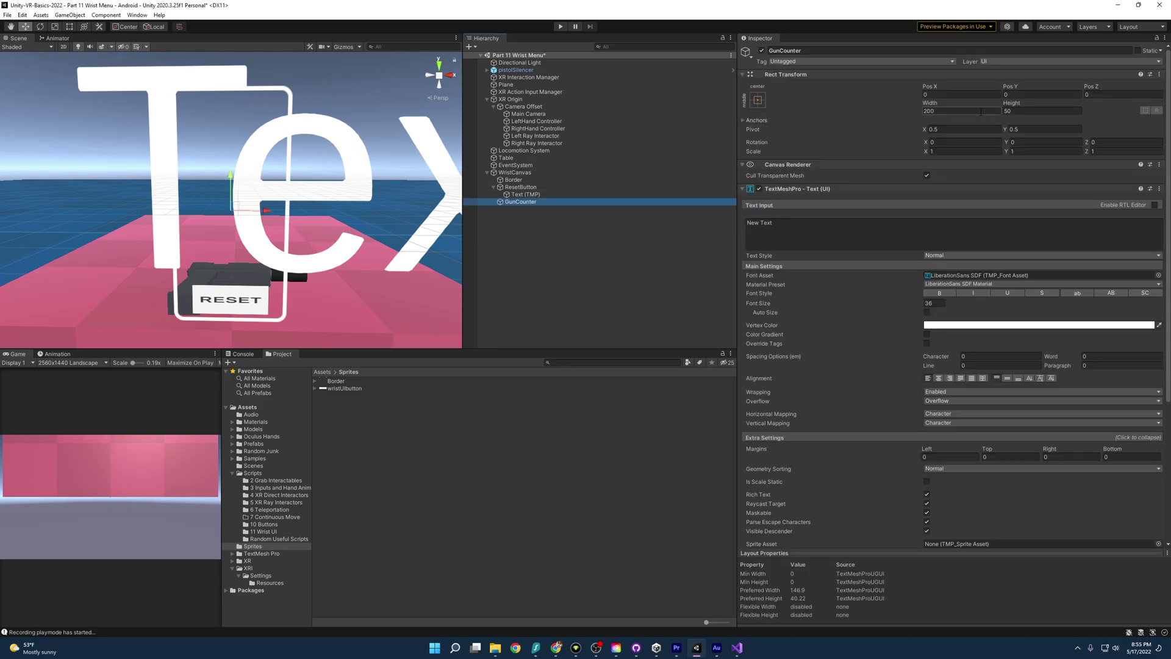
pyautogui.click(981, 111)
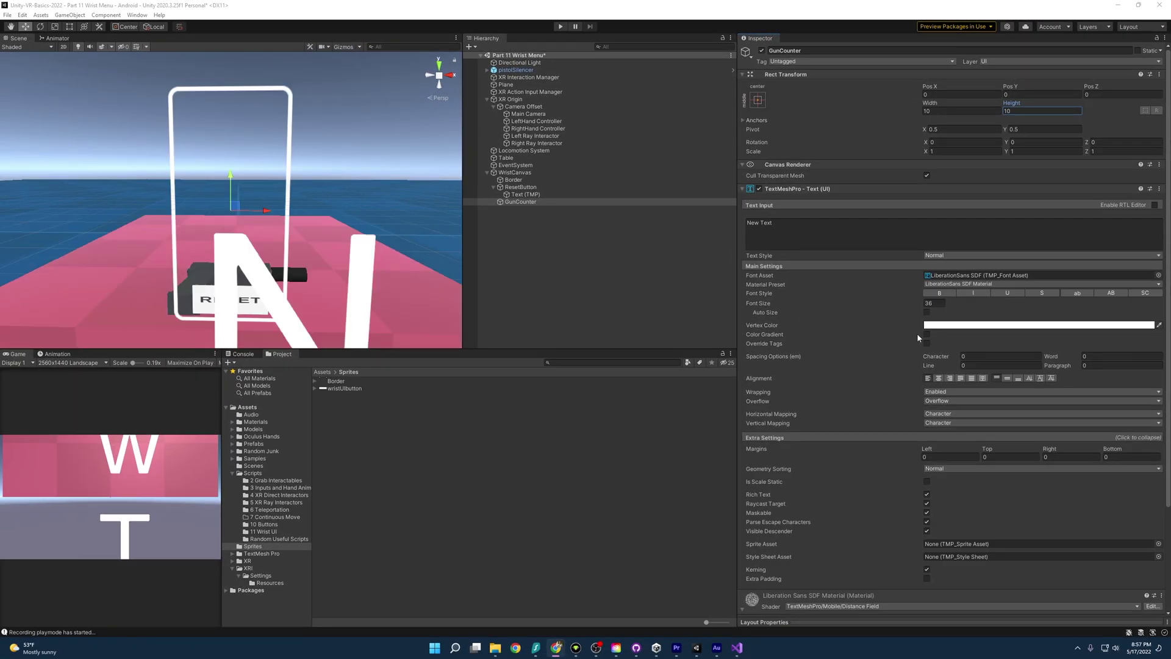
pyautogui.click(927, 312)
pyautogui.click(949, 321)
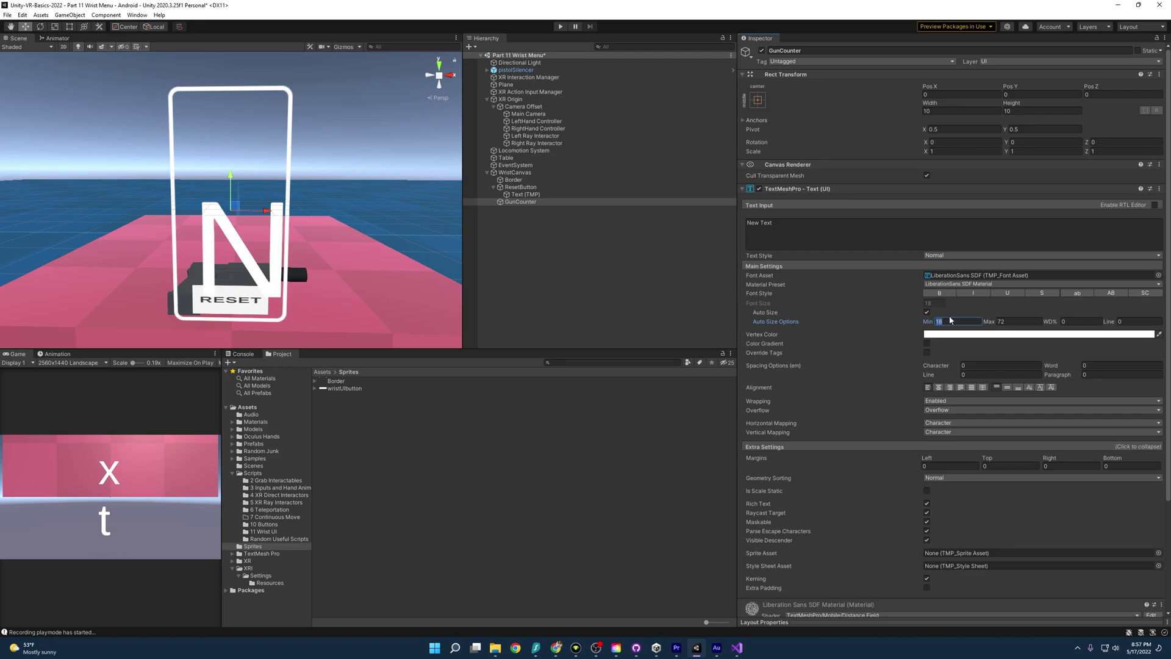
pyautogui.write('1')
# Change GunCounter's text to 0 and align it to the horizontal center and vertical middle
pyautogui.click(851, 232)
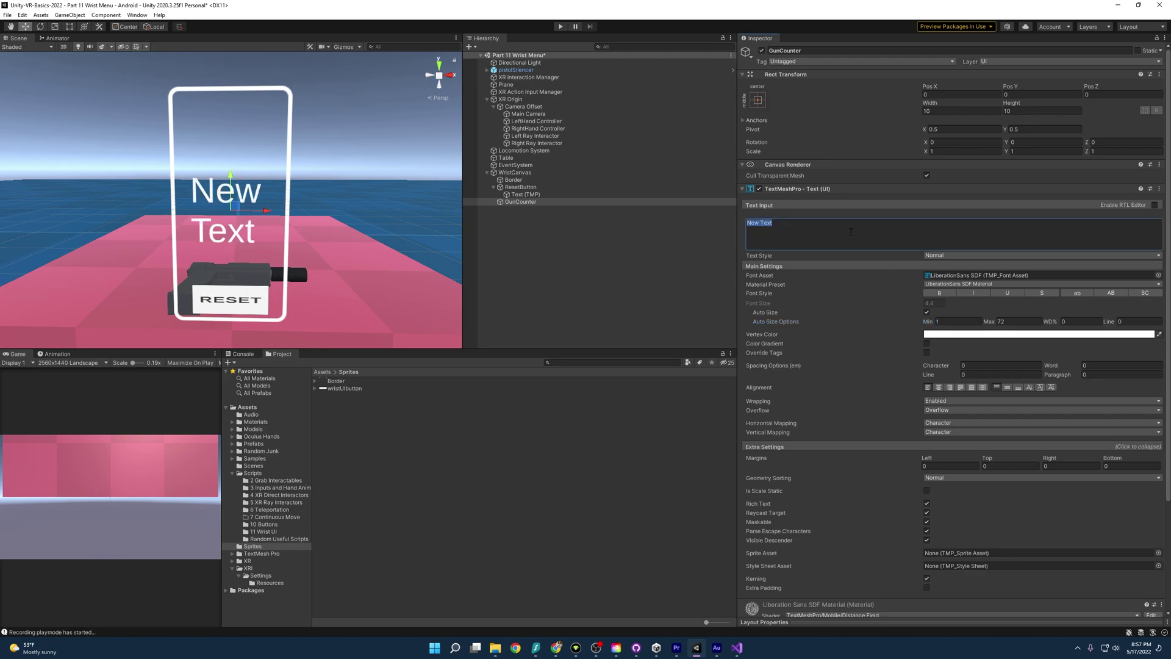
pyautogui.write('0')
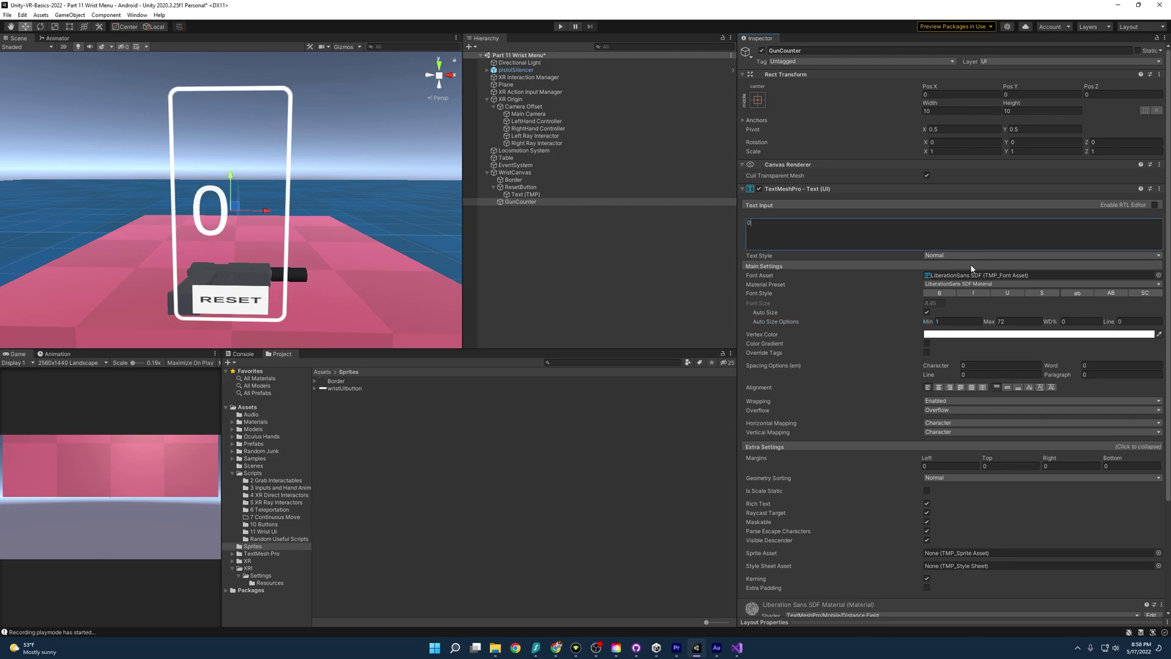
pyautogui.click(941, 386)
pyautogui.click(1007, 387)
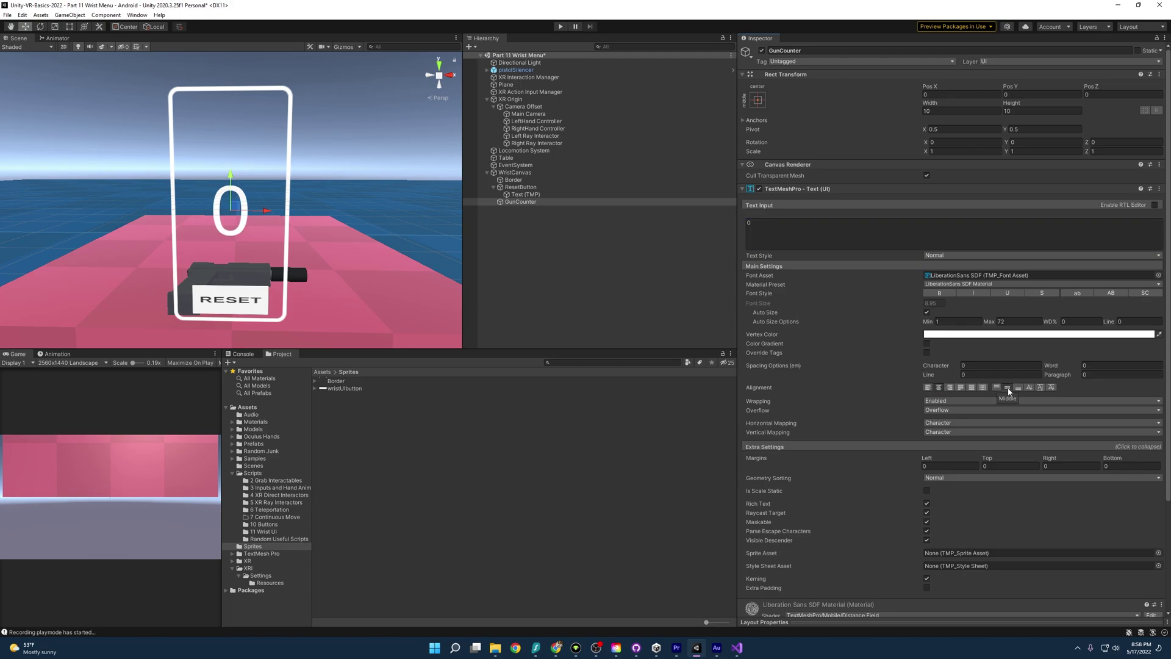
# Set all four text margins of GunCounter (left, top, right and bottom) to 1
pyautogui.click(946, 465)
pyautogui.write('1')
pyautogui.press('Tab')
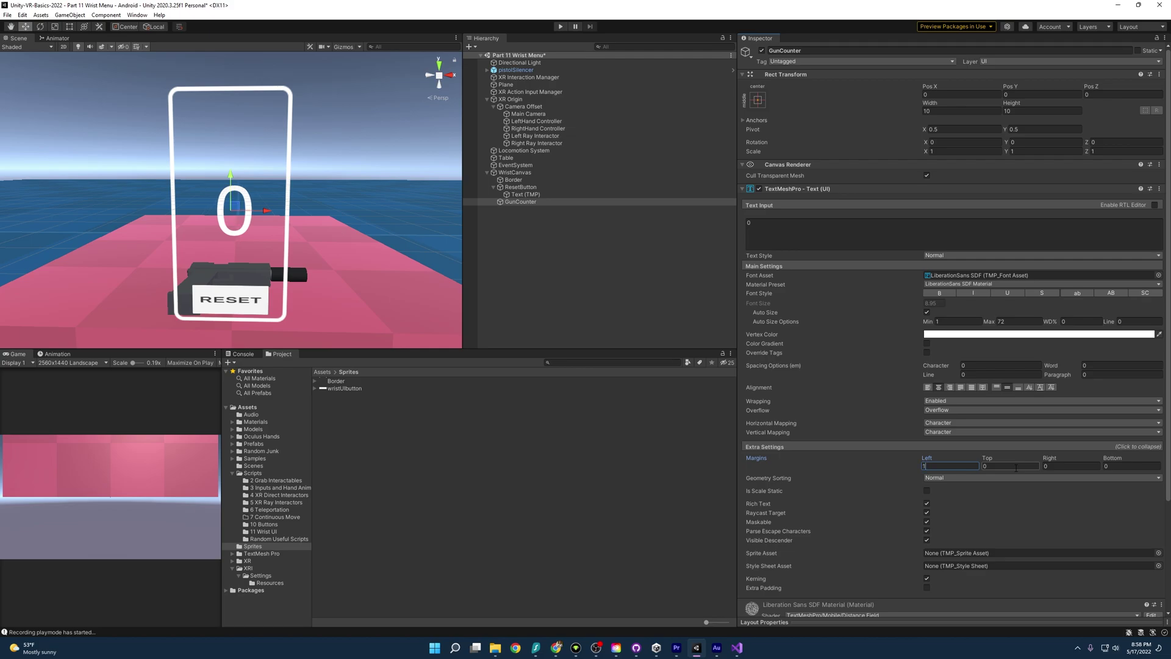
pyautogui.write('1')
pyautogui.press('Tab')
pyautogui.write('1')
pyautogui.press('Tab')
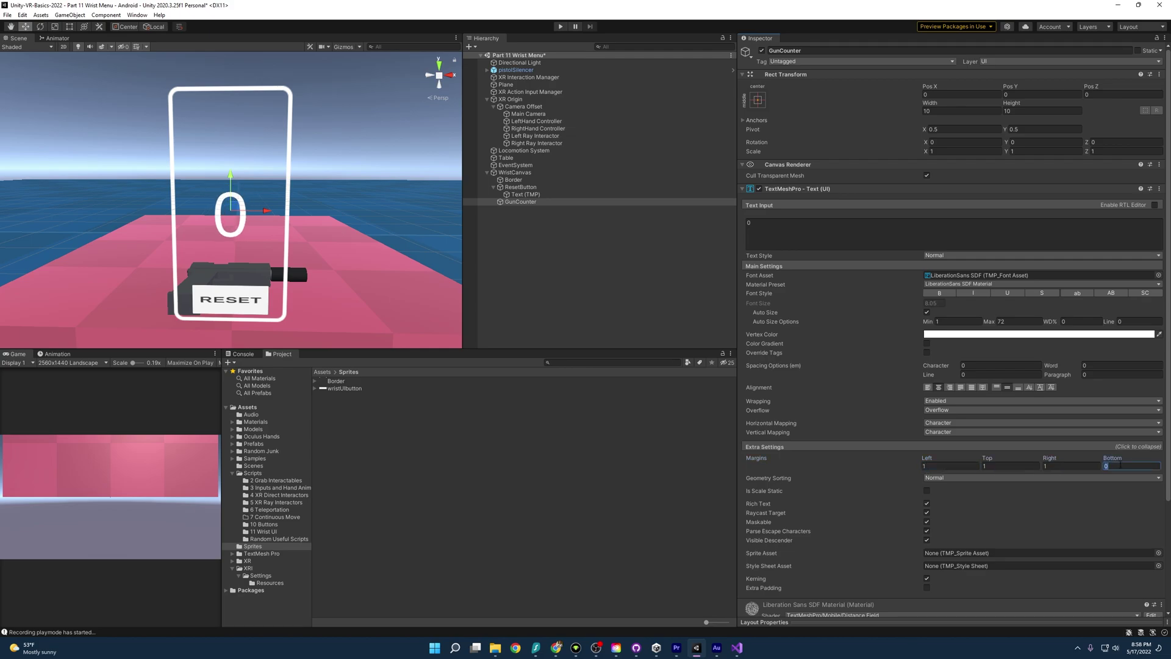
pyautogui.write('1')
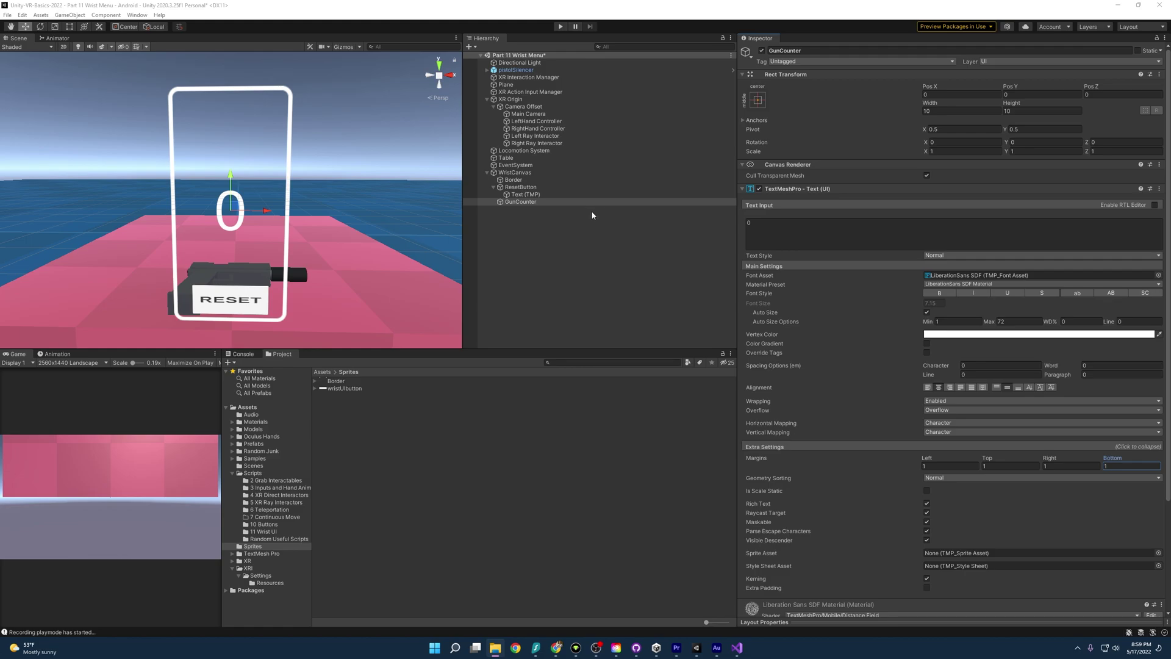
# Color the GunCounter text pink and the Border and ResetButton images cyan (H 191, S 100, V 84)
pyautogui.click(1037, 334)
pyautogui.click(1033, 538)
pyautogui.click(1019, 541)
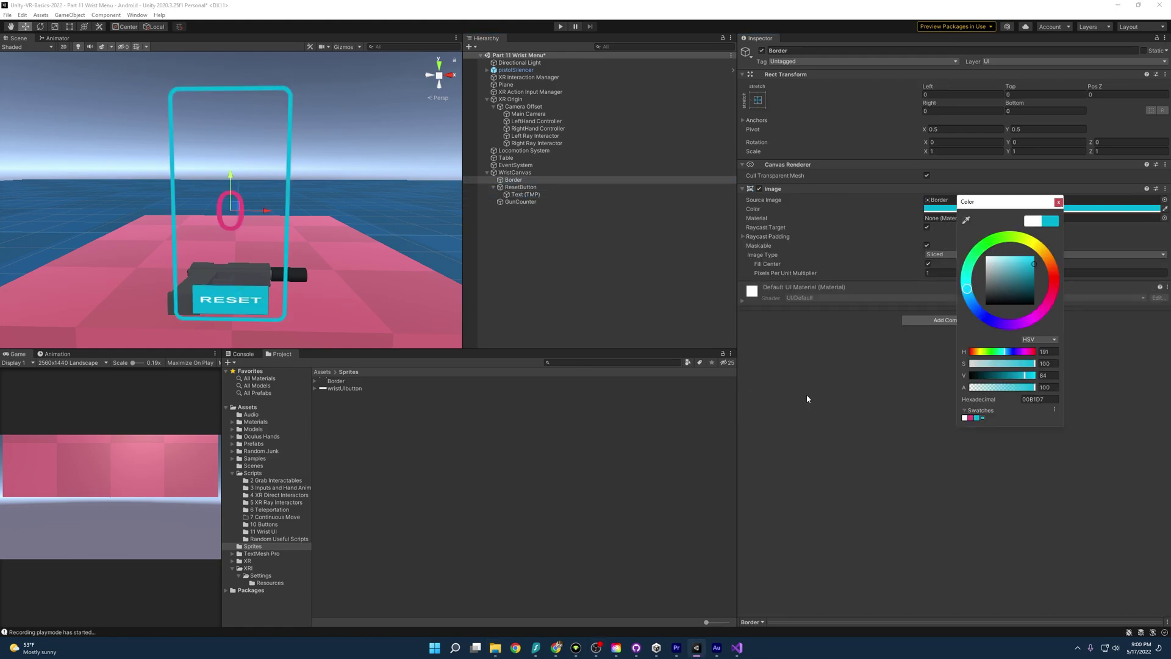
pyautogui.click(562, 179)
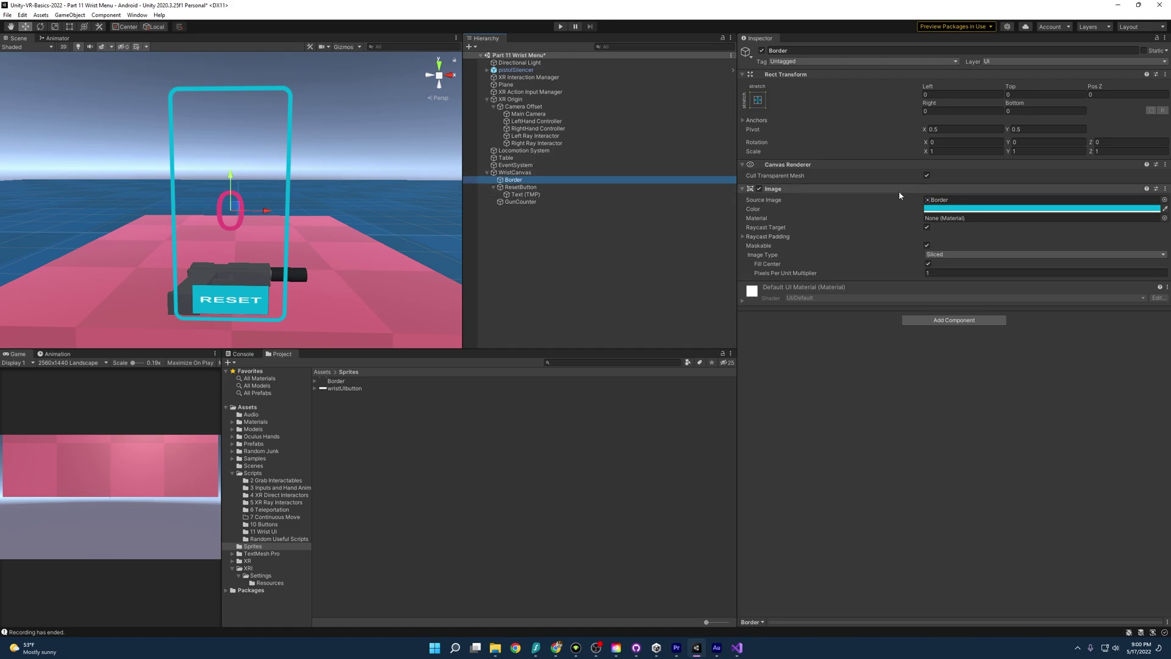
pyautogui.click(519, 187)
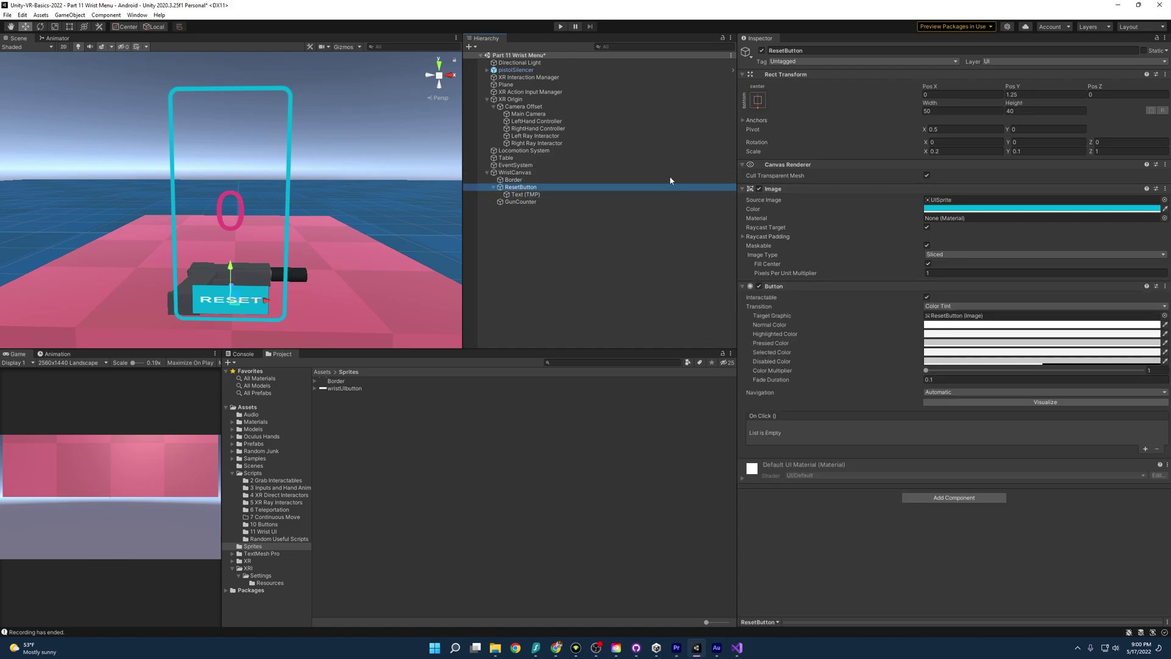
pyautogui.click(558, 195)
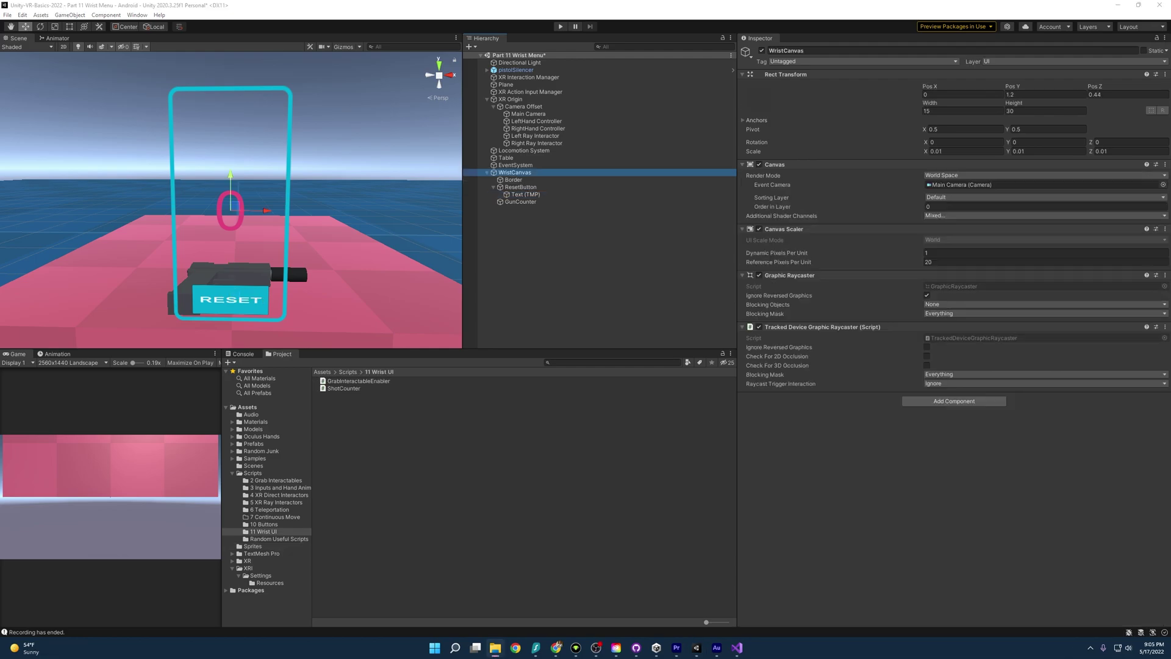
# Add the Shot Counter script component to GunCounter and open the script for reading
pyautogui.click(546, 203)
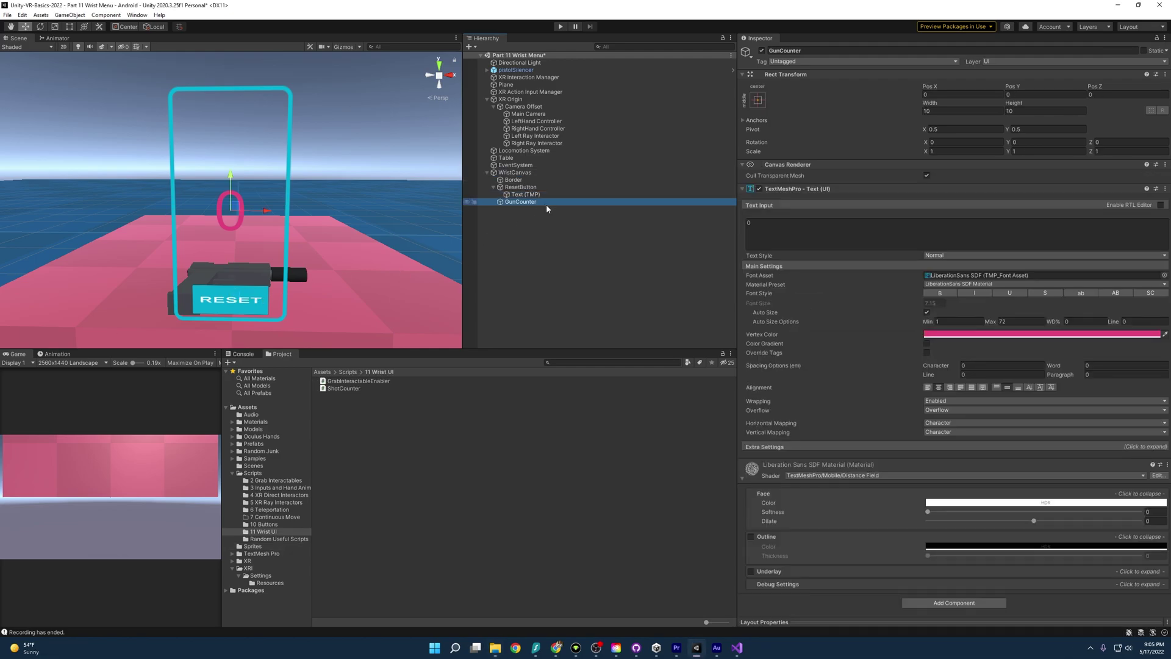
pyautogui.click(964, 607)
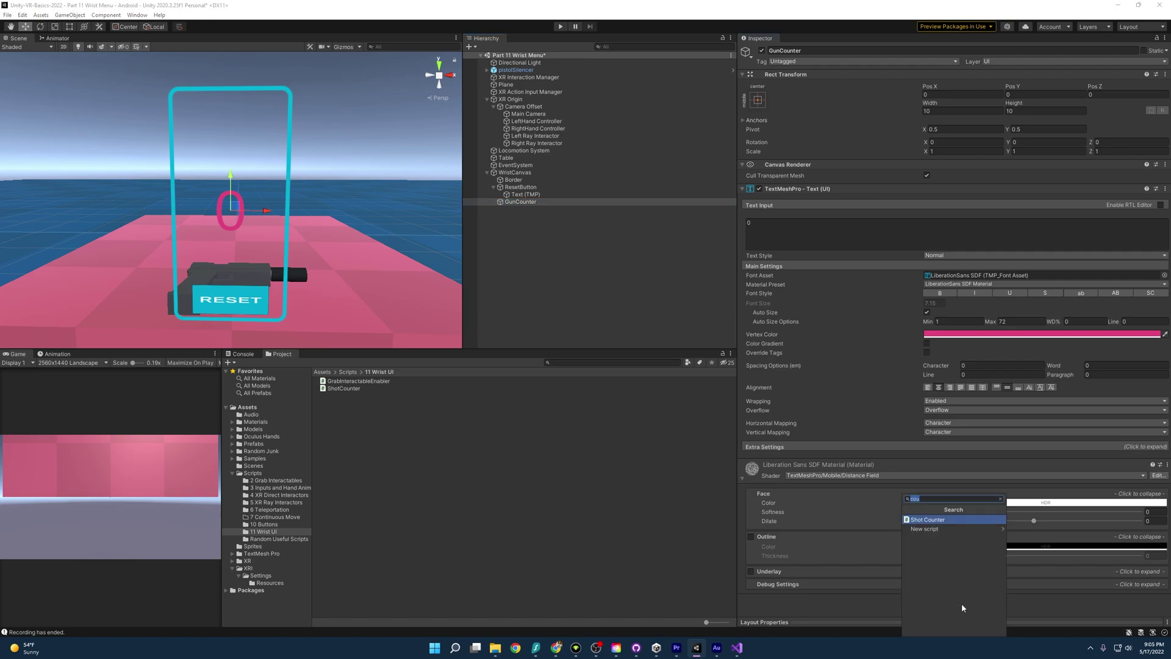
pyautogui.click(944, 520)
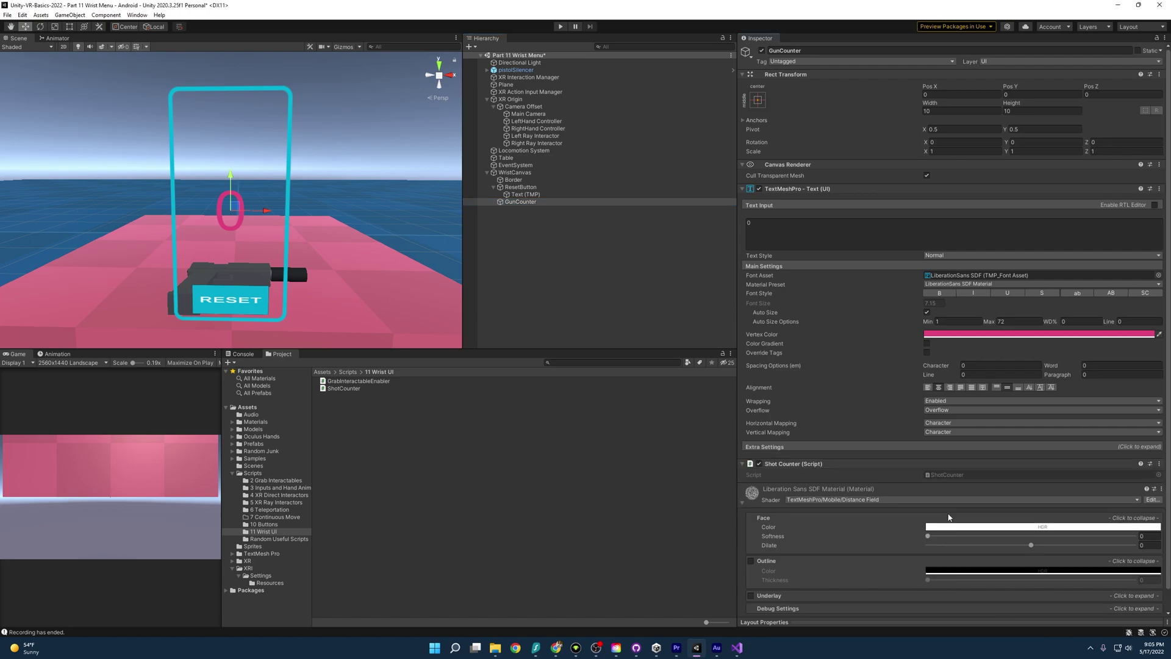
pyautogui.doubleClick(949, 475)
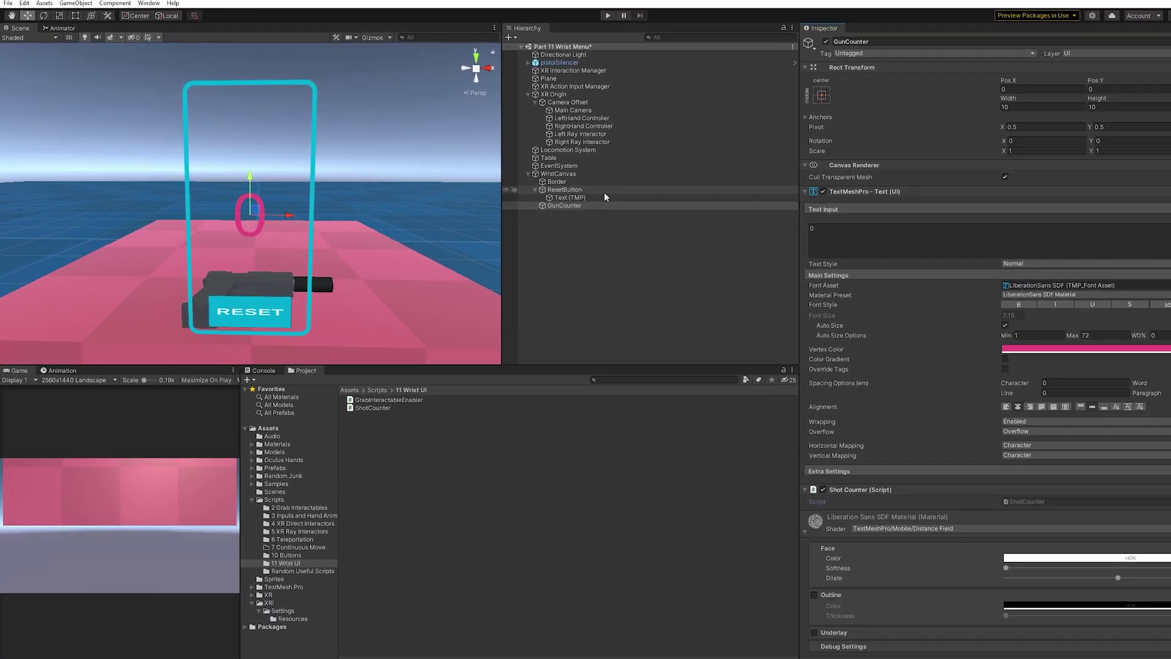
# Add an On Click event to ResetButton that calls ShotCounter.ResetCounter on GunCounter
pyautogui.click(604, 192)
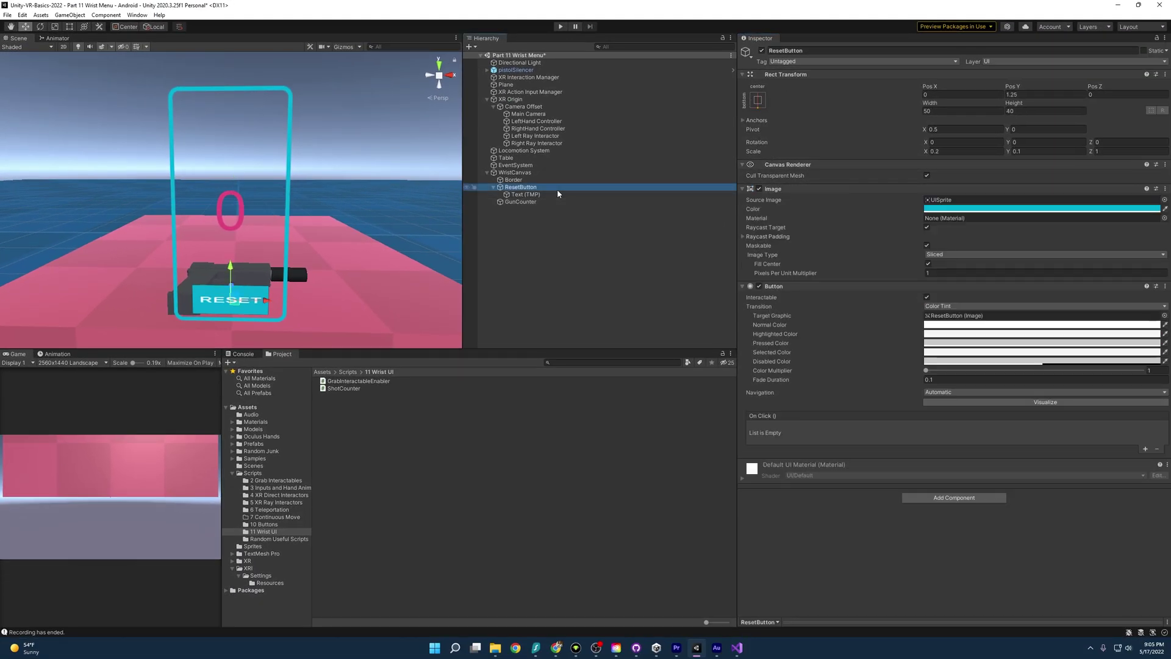
pyautogui.click(1145, 449)
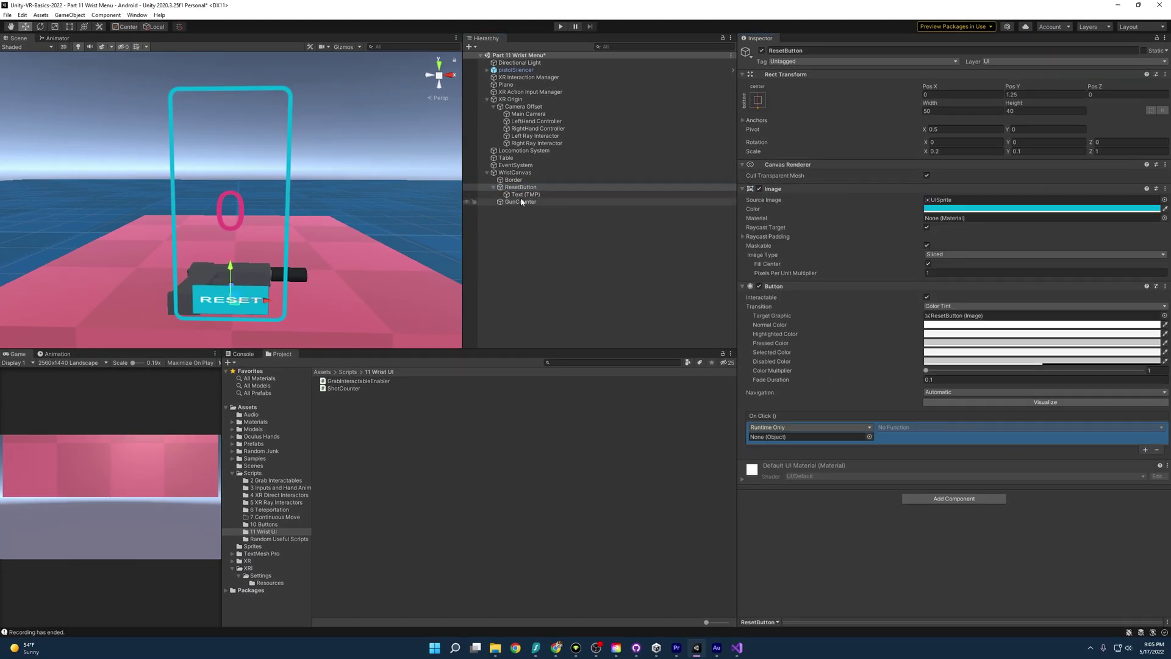
pyautogui.moveTo(521, 201); pyautogui.dragTo(786, 440)
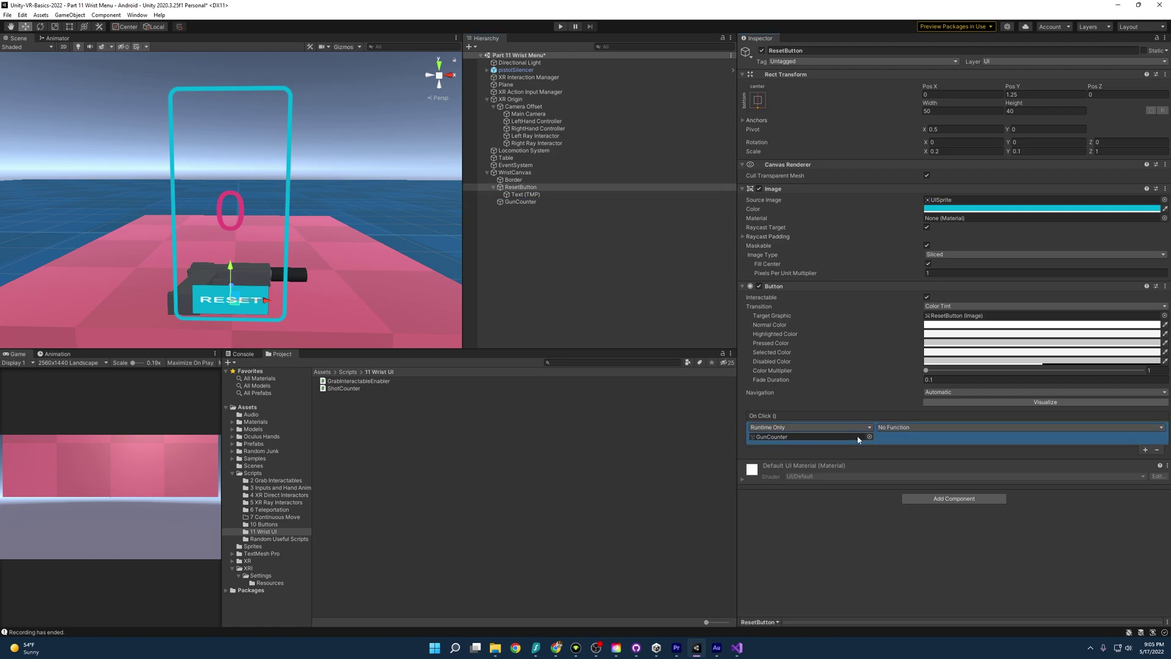
pyautogui.click(919, 427)
pyautogui.moveTo(918, 493)
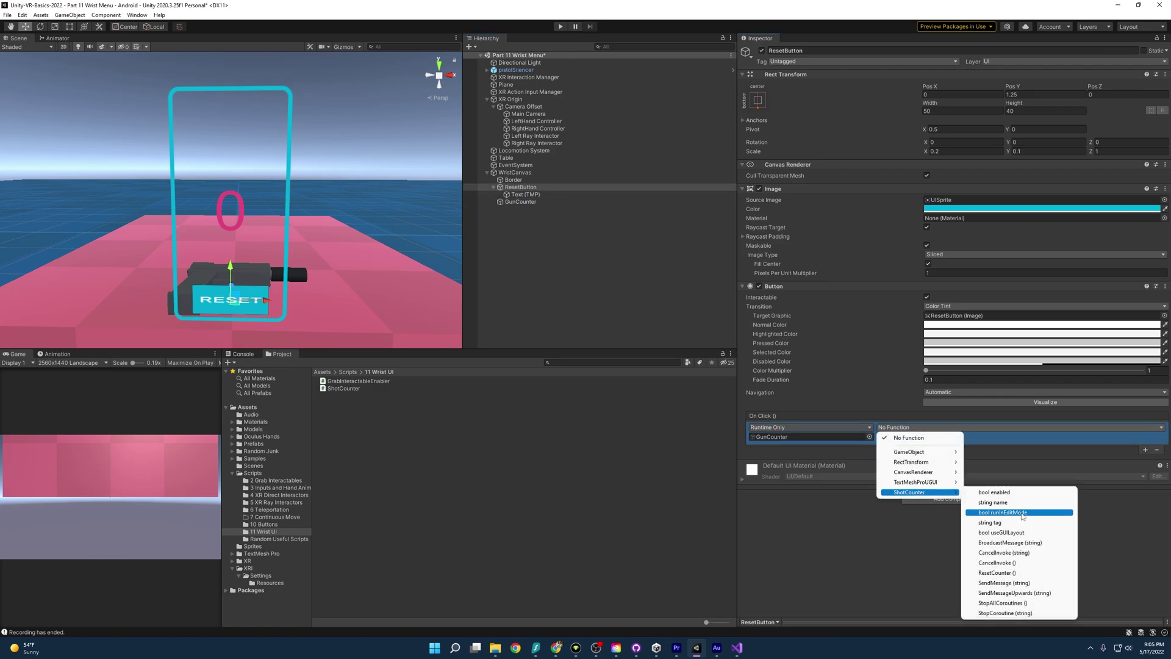
pyautogui.click(1015, 573)
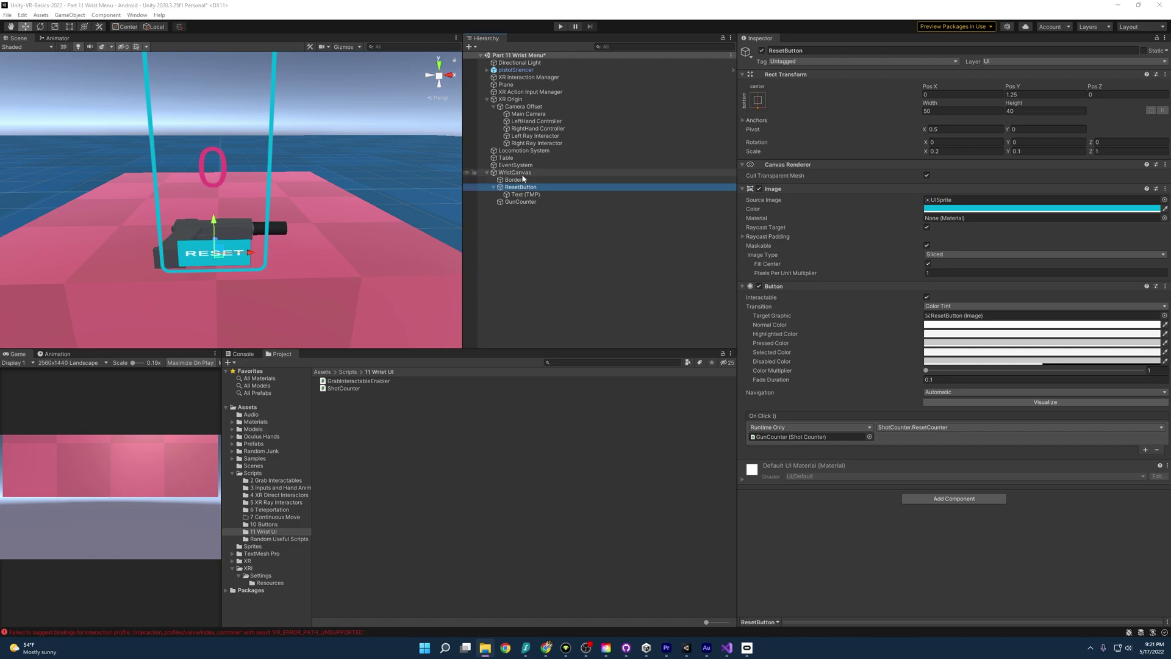
# Make WristCanvas a child of LeftHand Controller and set its Pos Y and Pos Z to 0
pyautogui.moveTo(518, 173); pyautogui.dragTo(539, 122)
pyautogui.click(541, 122)
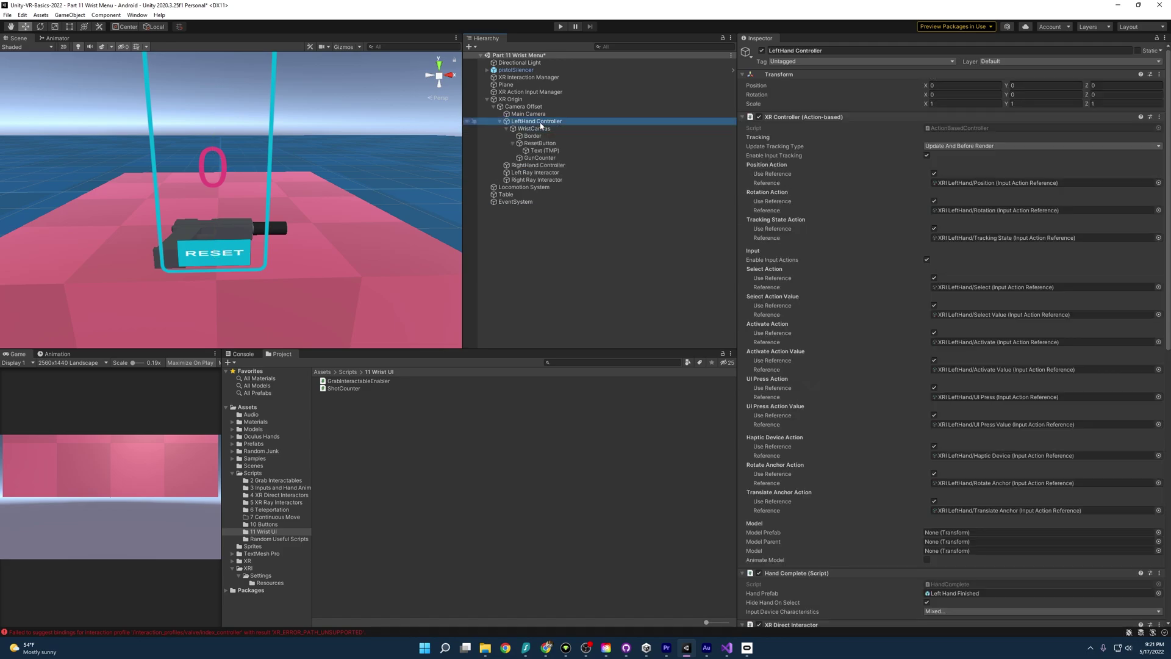
pyautogui.click(540, 128)
pyautogui.click(1037, 95)
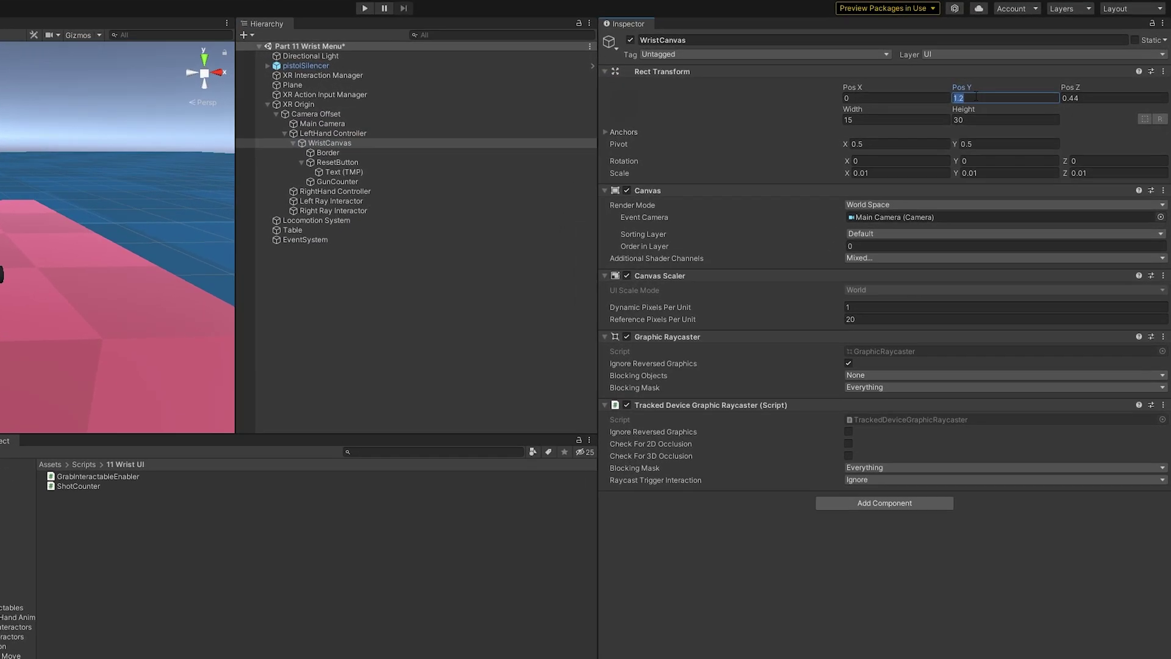
pyautogui.write('0')
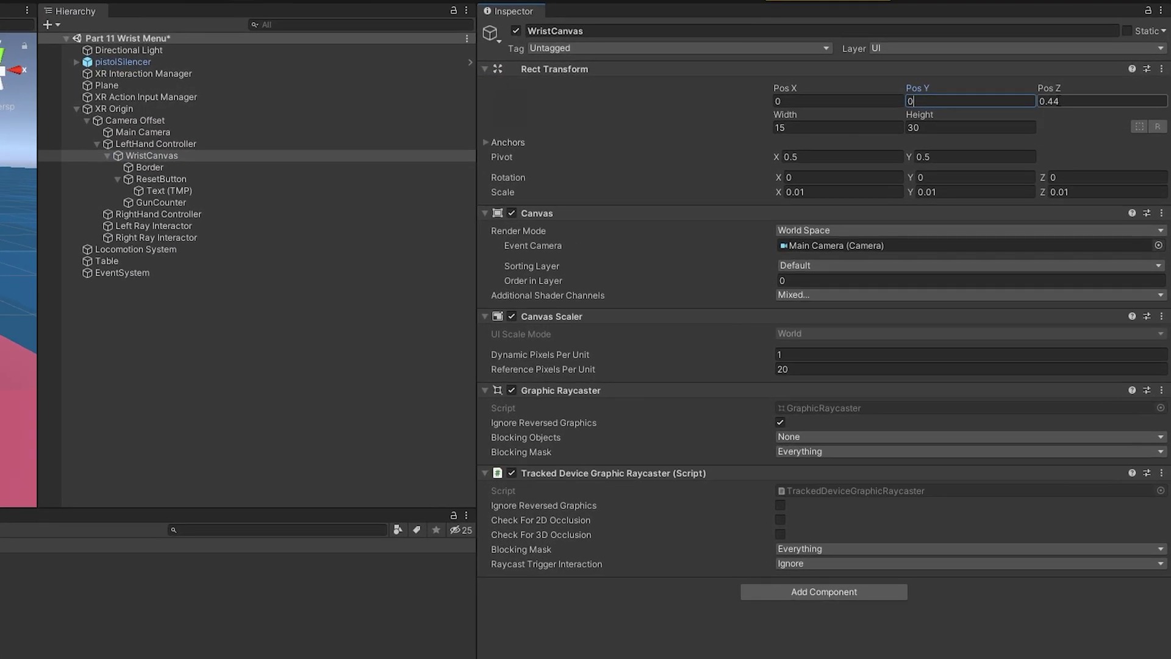
pyautogui.press('Tab')
pyautogui.write('0')
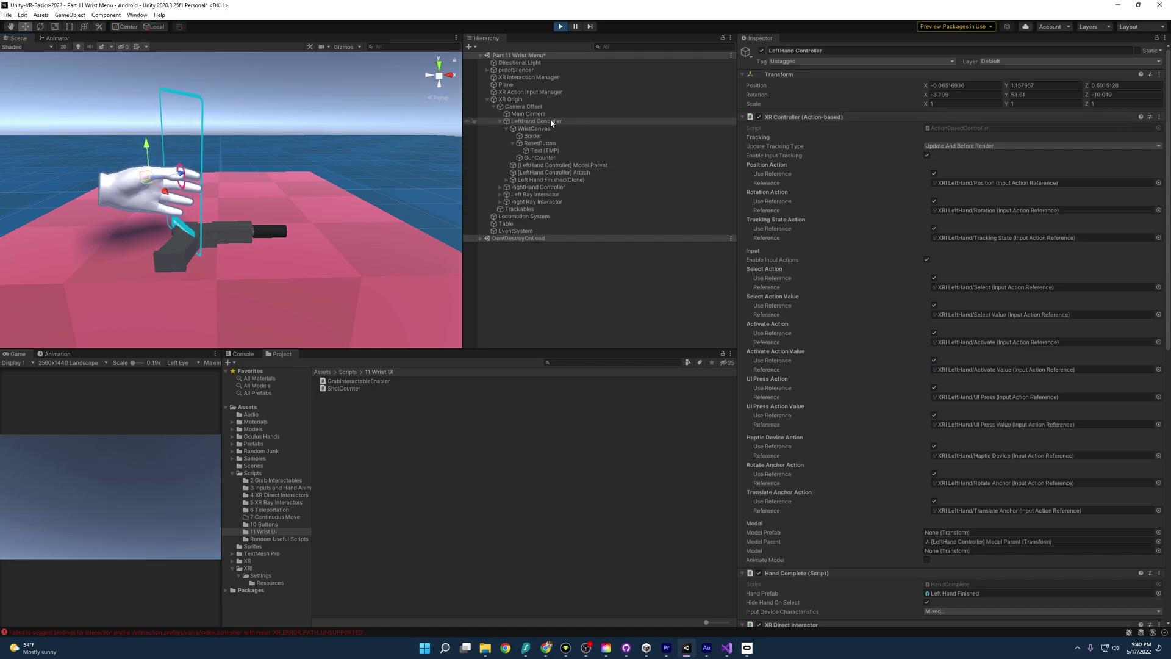
# In play mode, move WristCanvas beside the left wrist and rotate it to about X 57.3, Y -115.6, Z -25.5
pyautogui.click(537, 128)
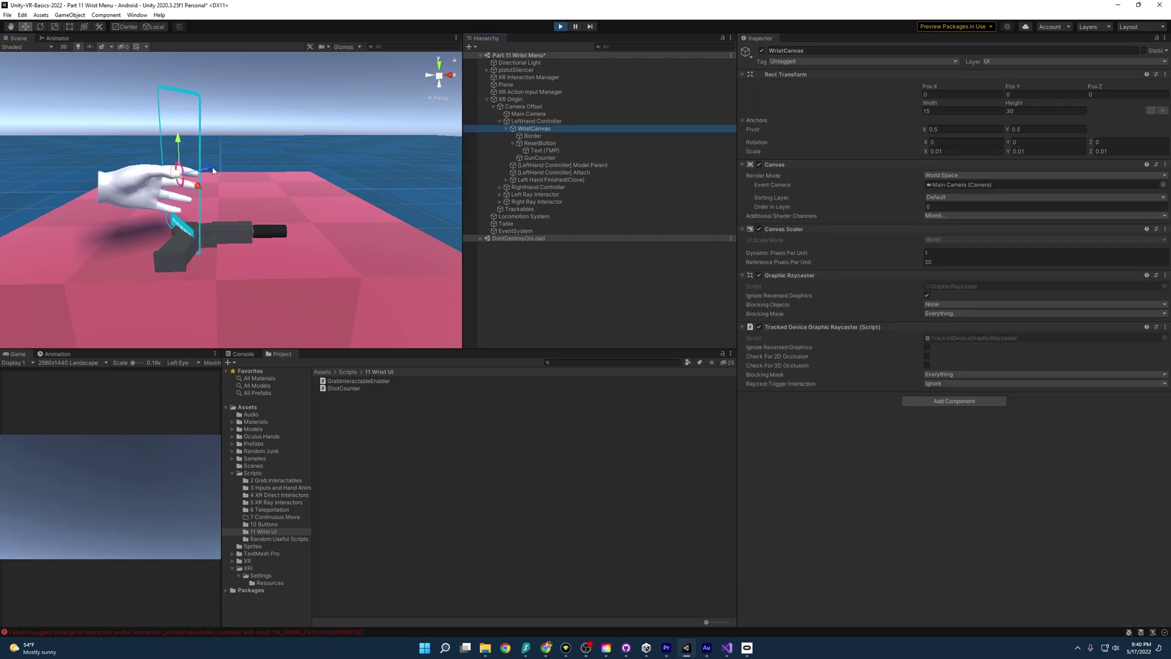
pyautogui.moveTo(207, 169); pyautogui.dragTo(92, 181)
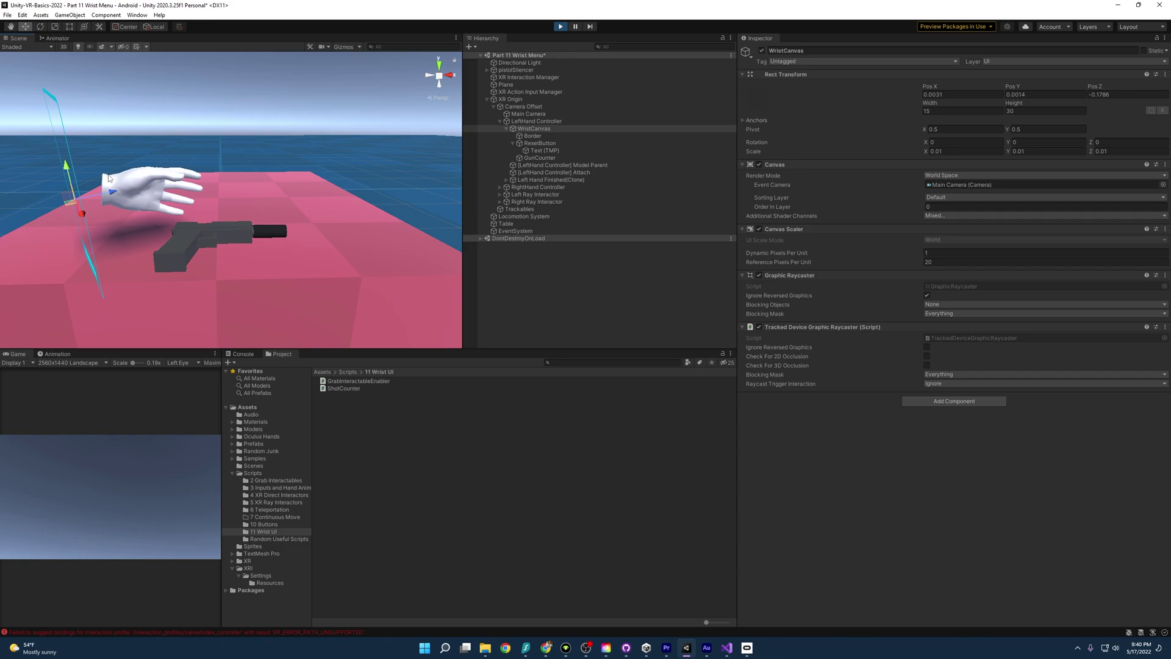
pyautogui.click(40, 26)
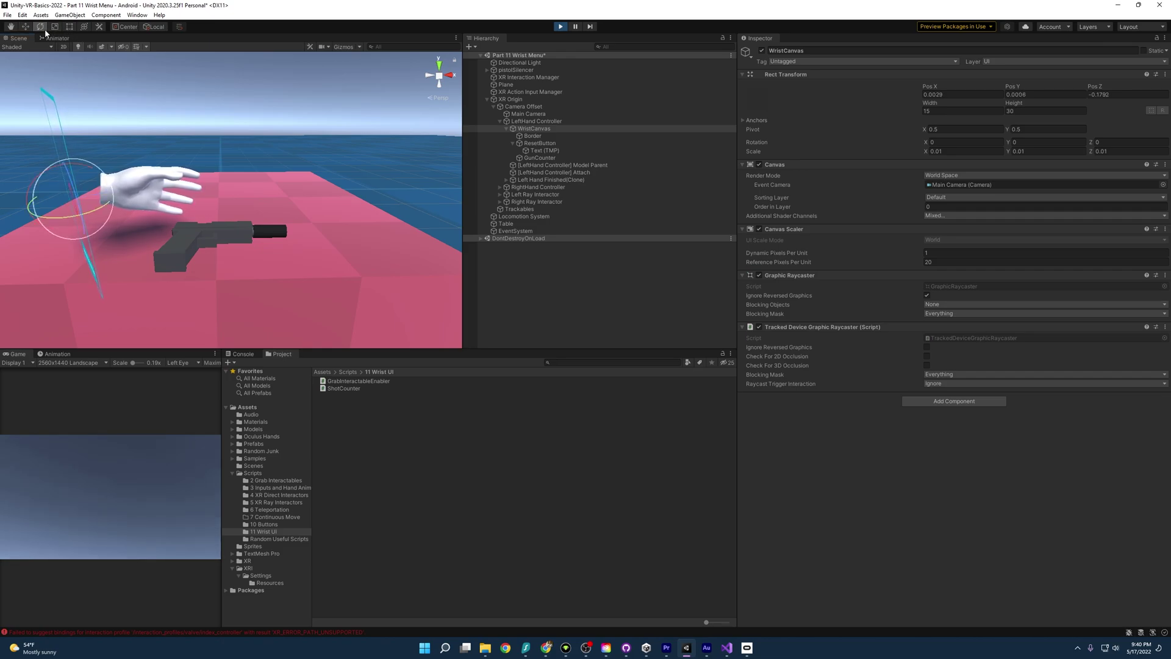
pyautogui.moveTo(89, 213); pyautogui.dragTo(194, 151)
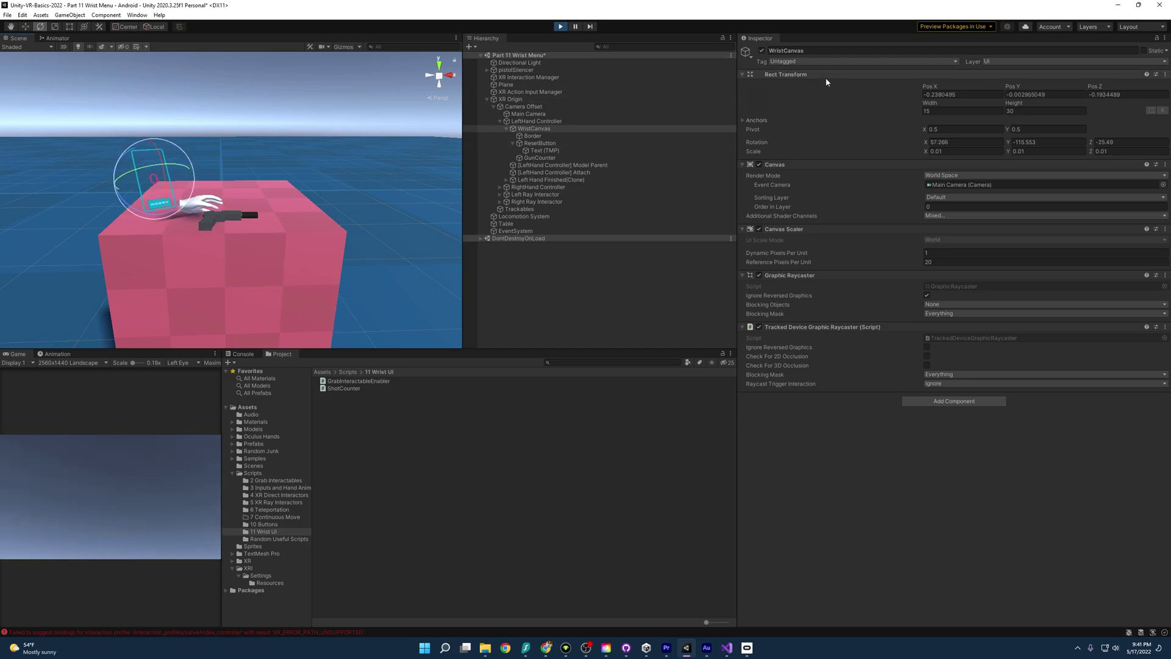
# Copy WristCanvas's Rect Transform from play mode and paste its component values onto WristCanvas after stopping play
pyautogui.rightClick(795, 78)
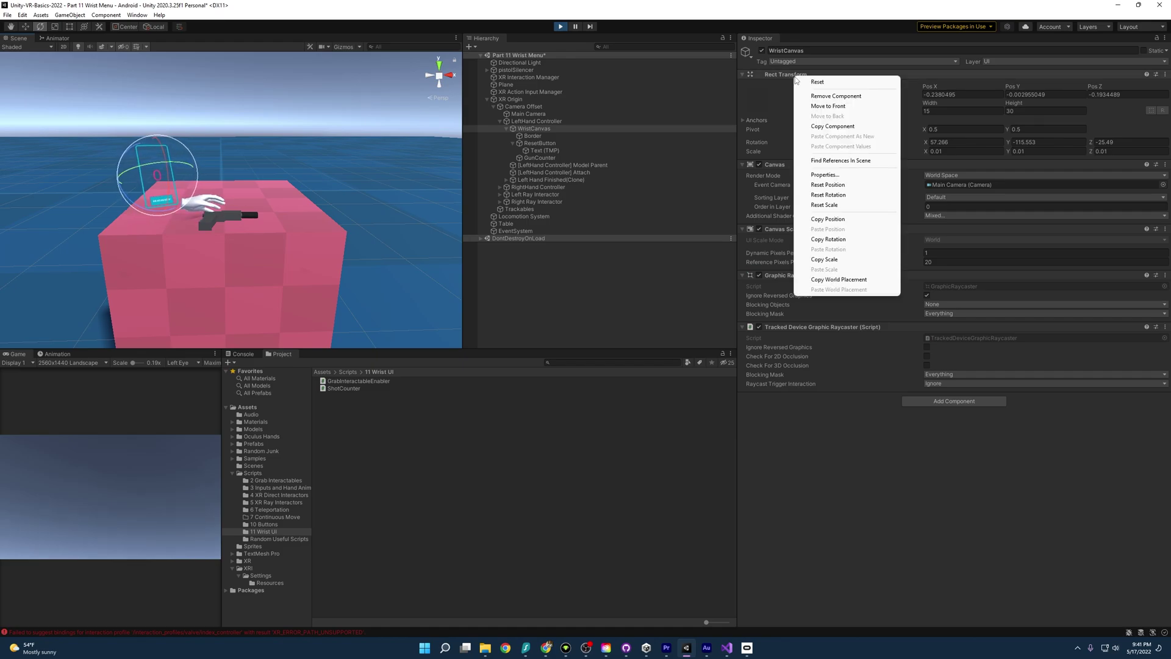
pyautogui.click(844, 127)
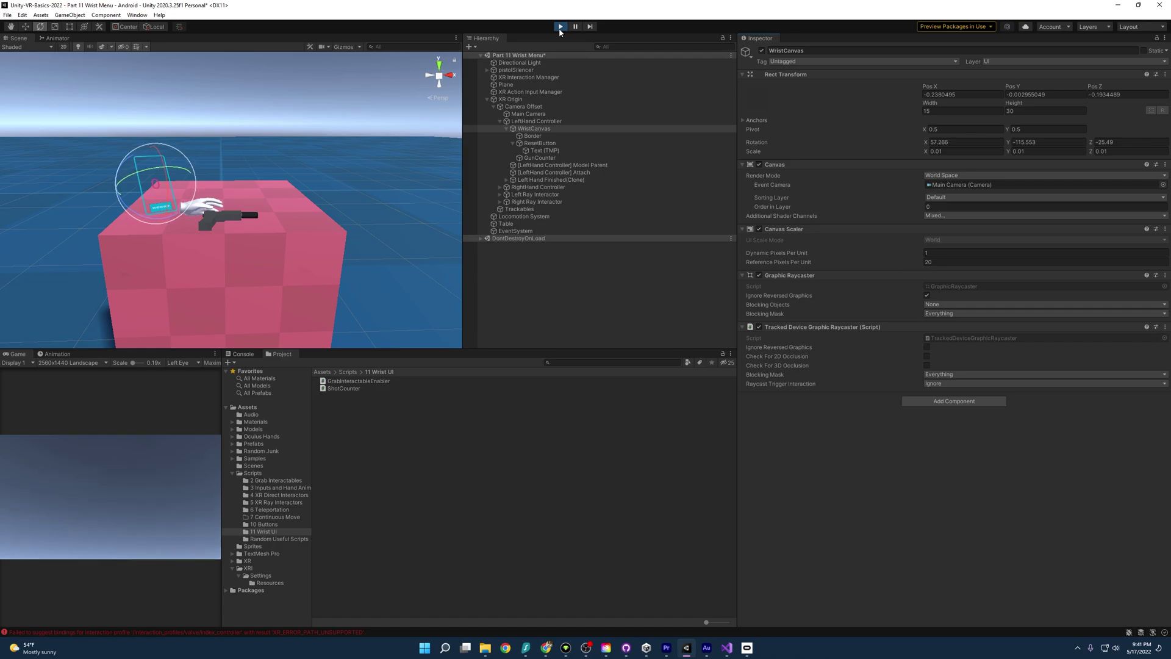
pyautogui.click(560, 26)
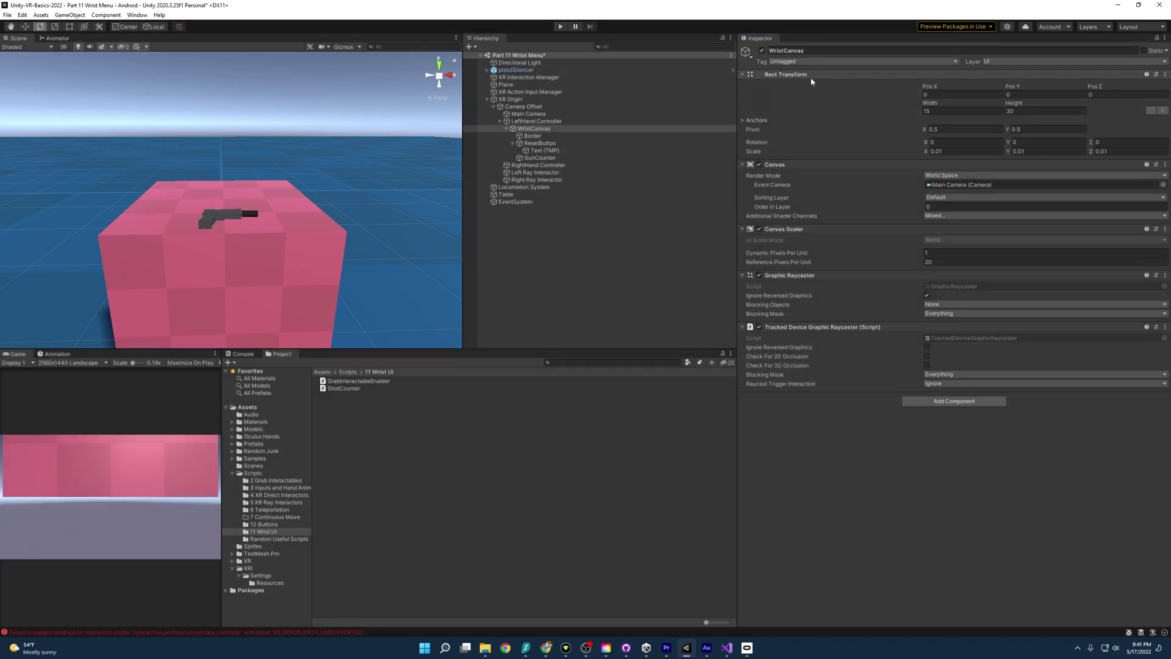
pyautogui.rightClick(800, 79)
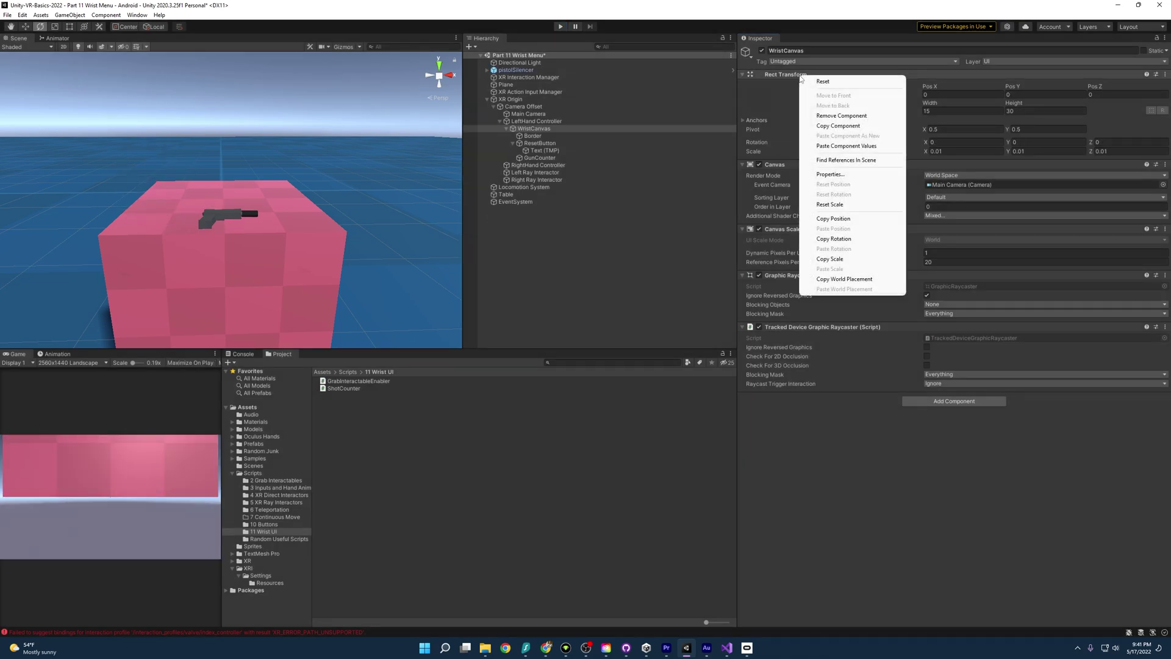
pyautogui.click(832, 147)
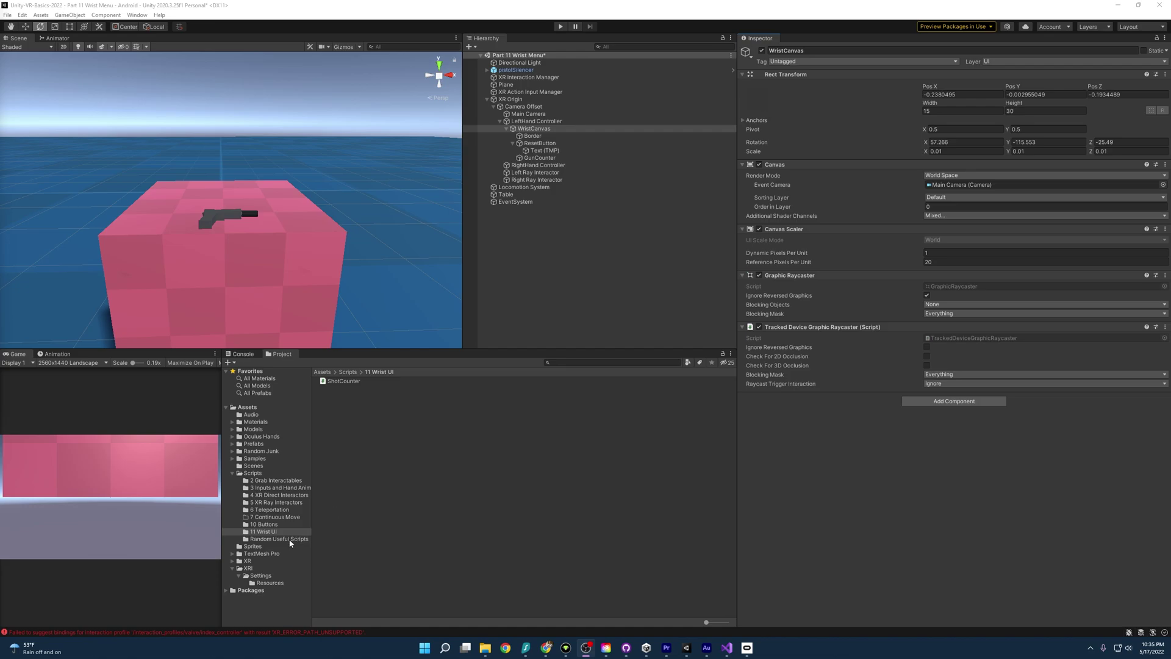
# Open the XRI Default Input Actions asset from the XR Interaction Toolkit samples' Default Input Actions folder
pyautogui.click(238, 459)
pyautogui.click(232, 458)
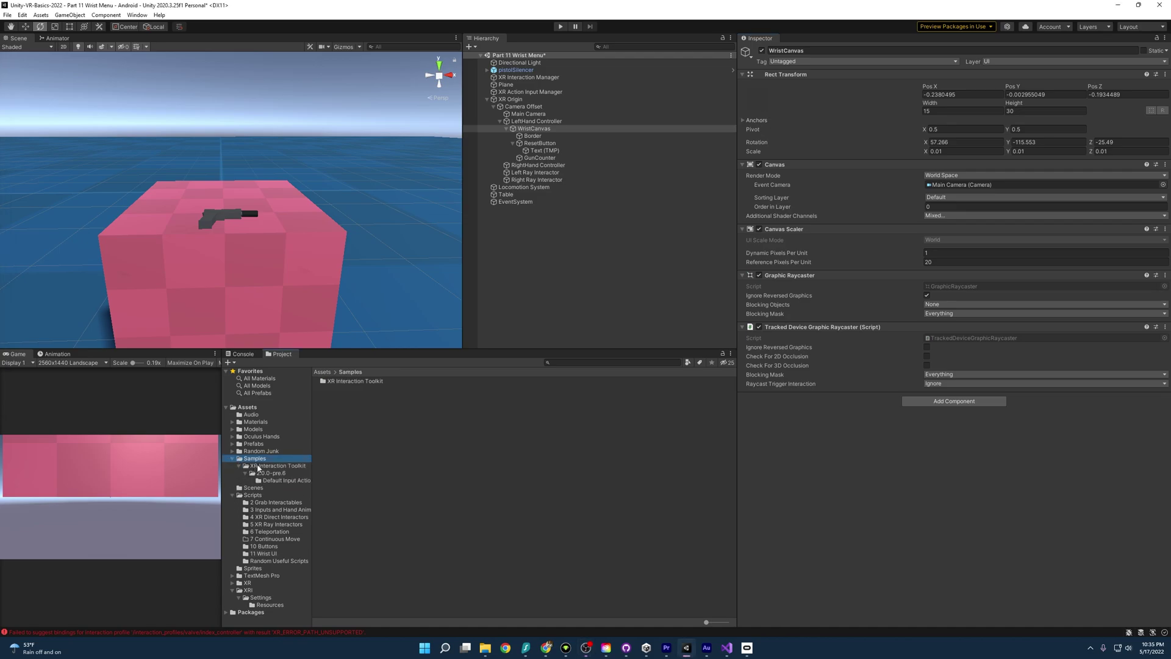
pyautogui.click(280, 480)
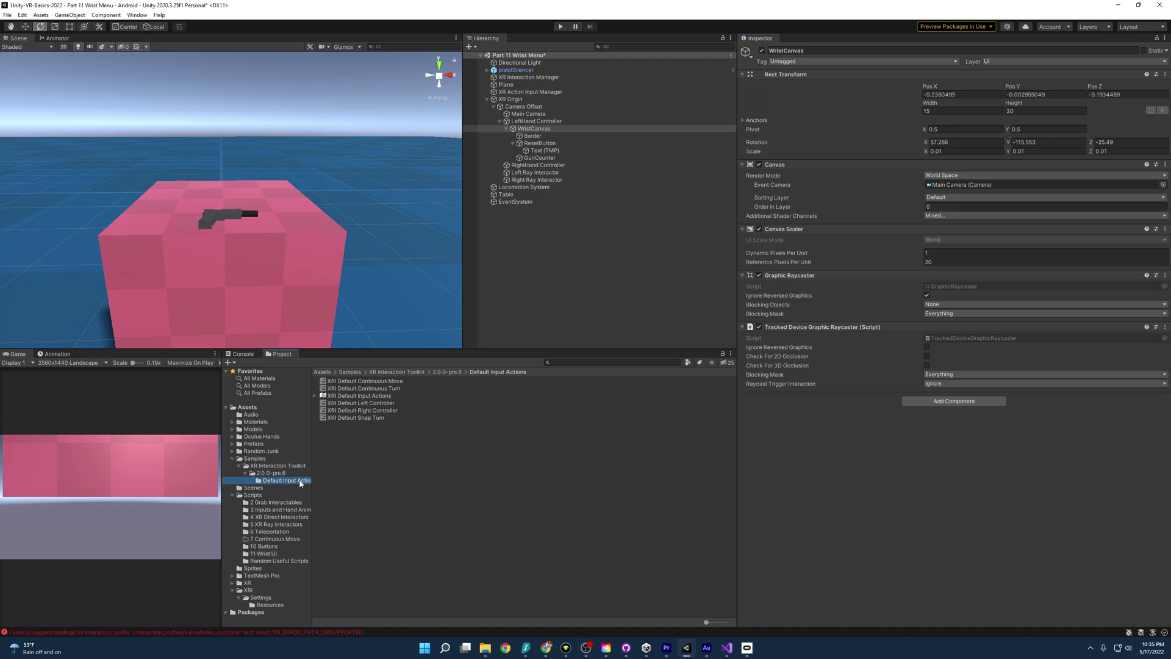
pyautogui.doubleClick(354, 395)
pyautogui.moveTo(398, 94); pyautogui.dragTo(501, 145)
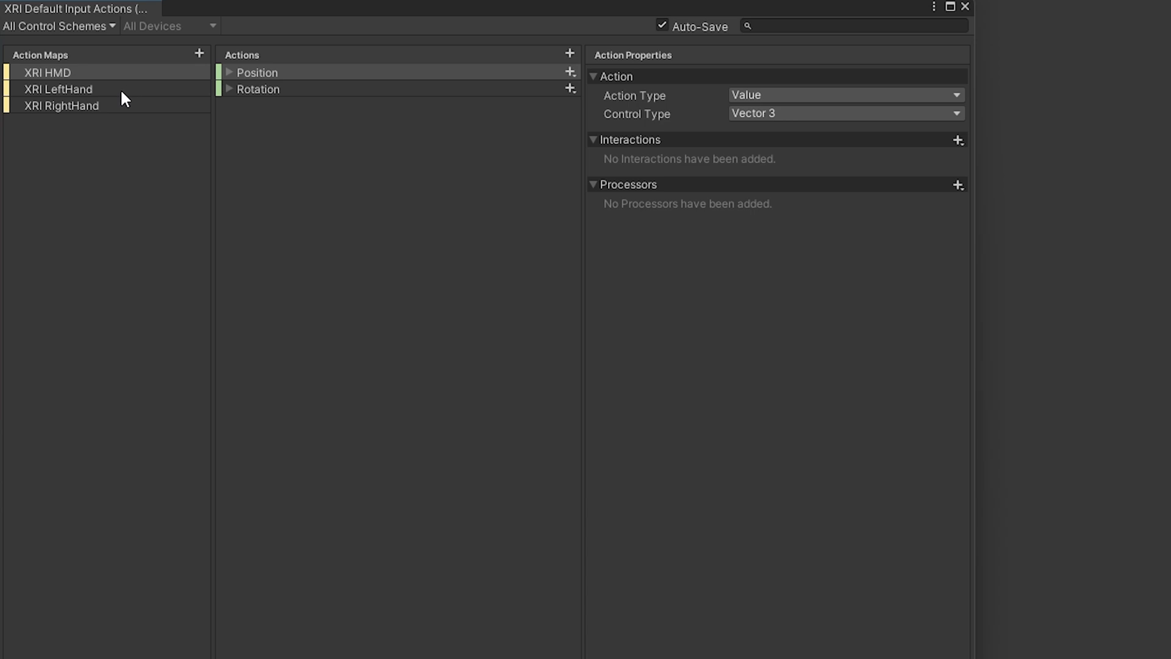
# Add a new action named Menu to the XRI LeftHand action map
pyautogui.click(120, 89)
pyautogui.press('Up')
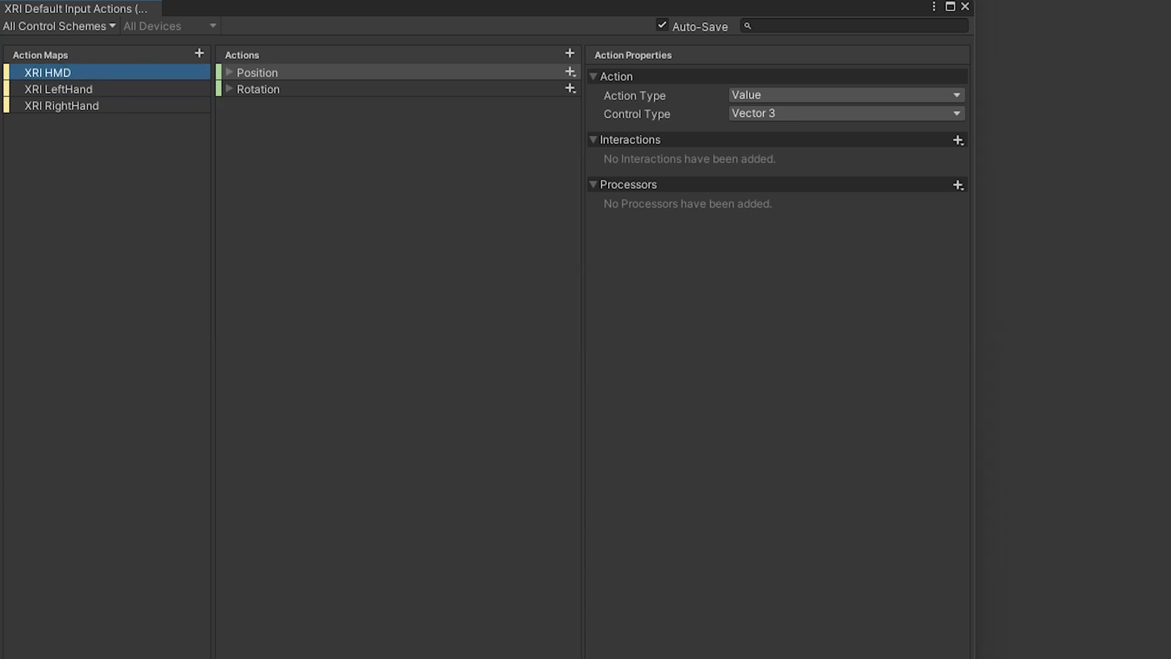
pyautogui.click(71, 91)
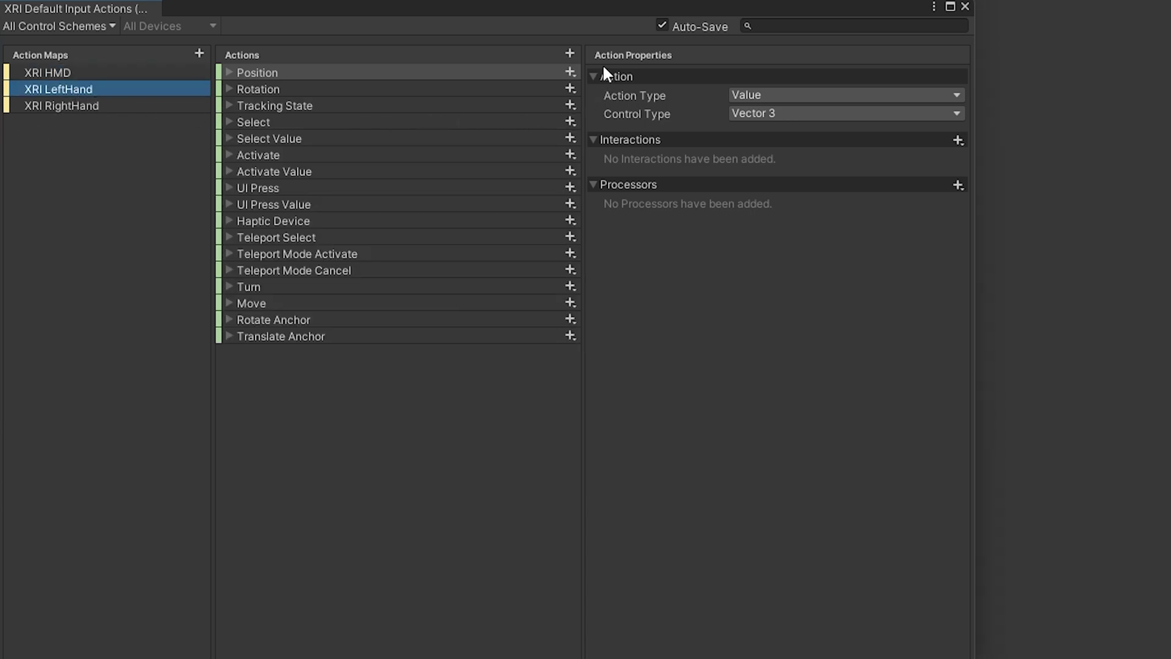
pyautogui.click(570, 53)
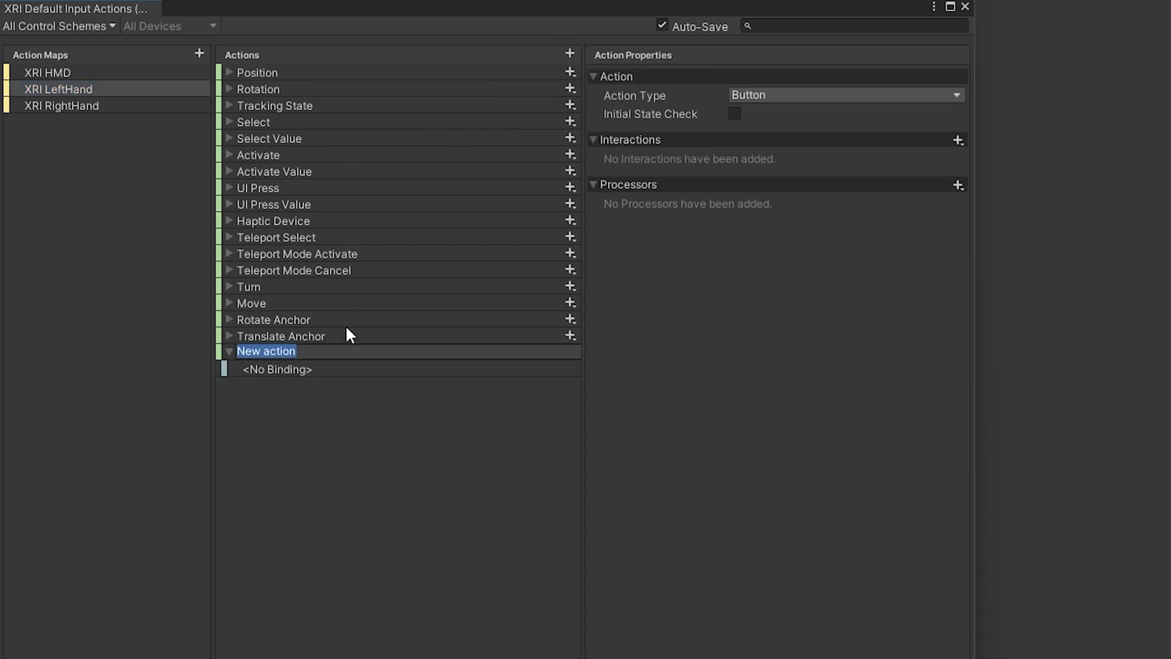
pyautogui.write('Menu')
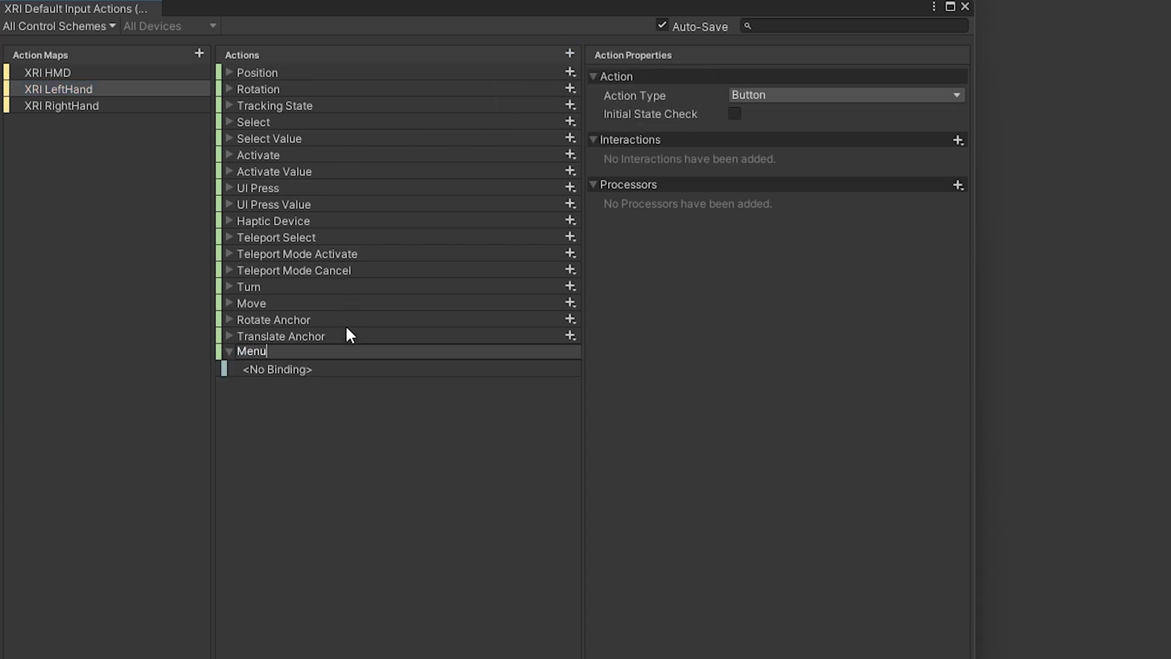
pyautogui.press('Return')
# Bind the Menu action to menuButton from the left-hand XR Controller's optional controls and close the input actions editor
pyautogui.click(311, 370)
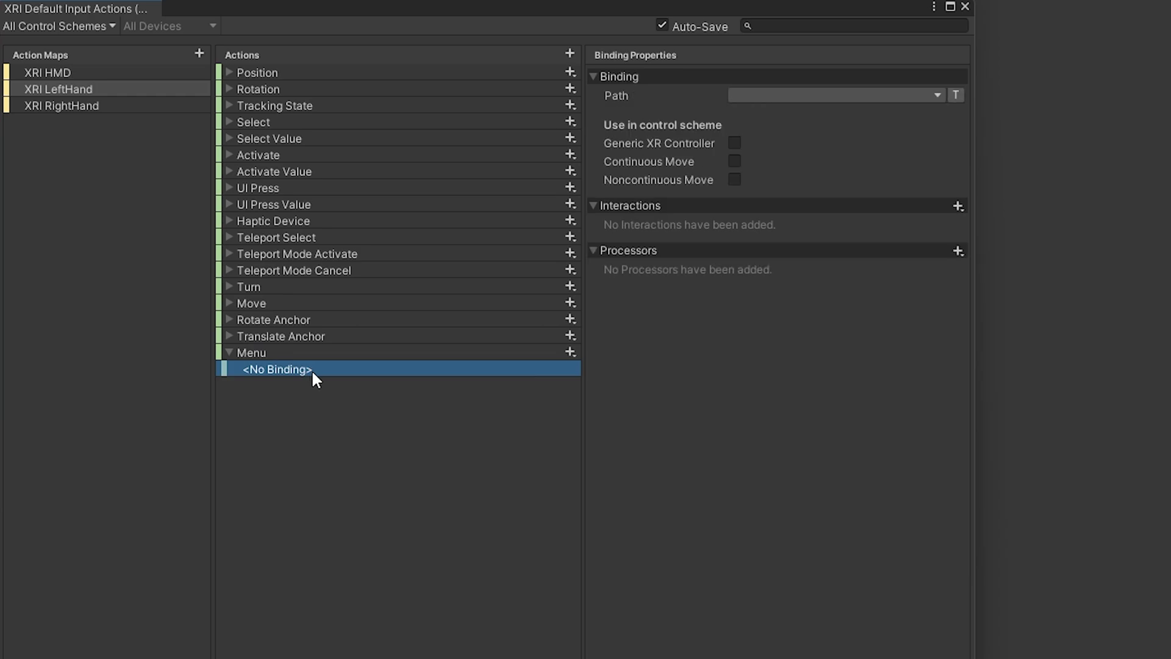
pyautogui.click(828, 94)
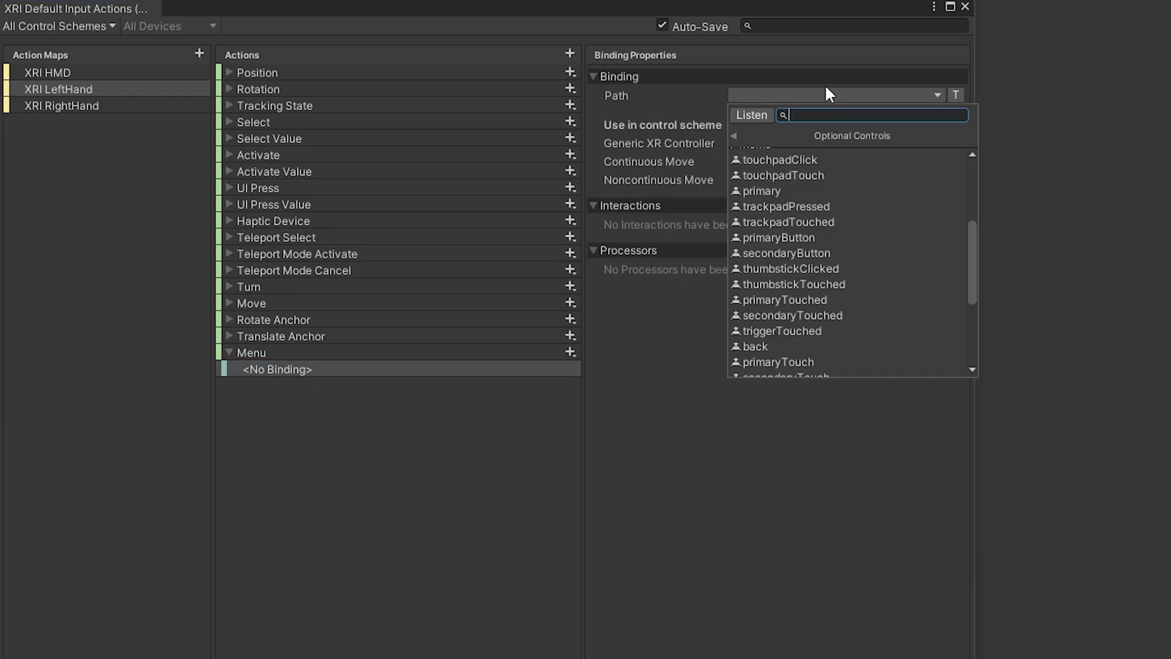
pyautogui.click(734, 136)
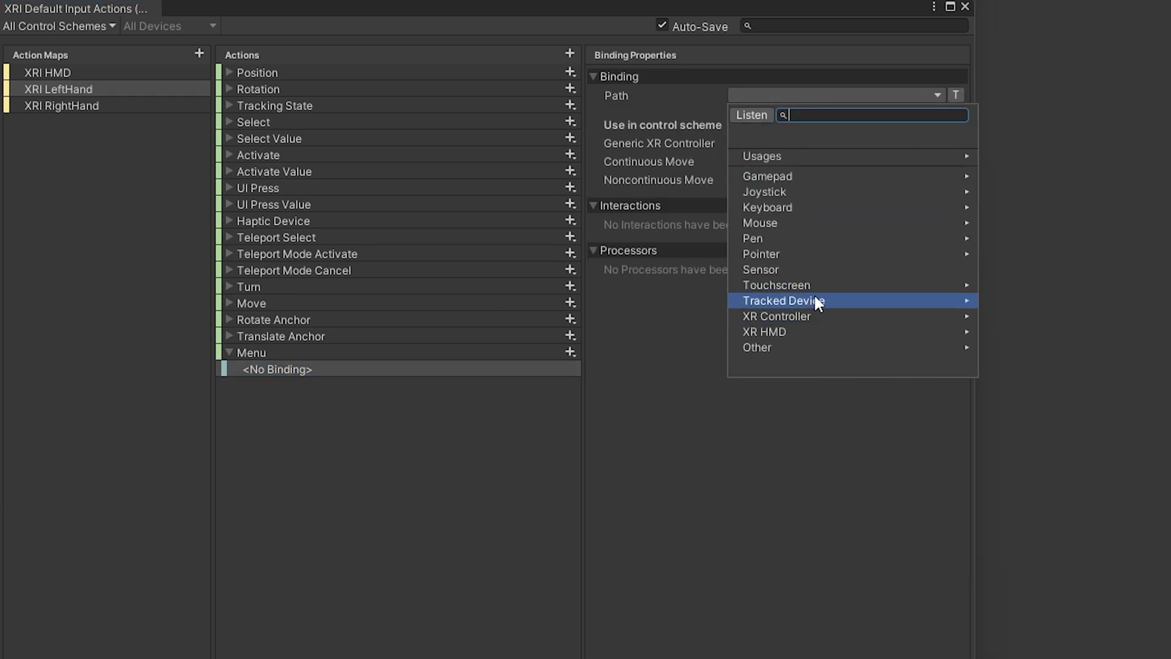
pyautogui.click(807, 313)
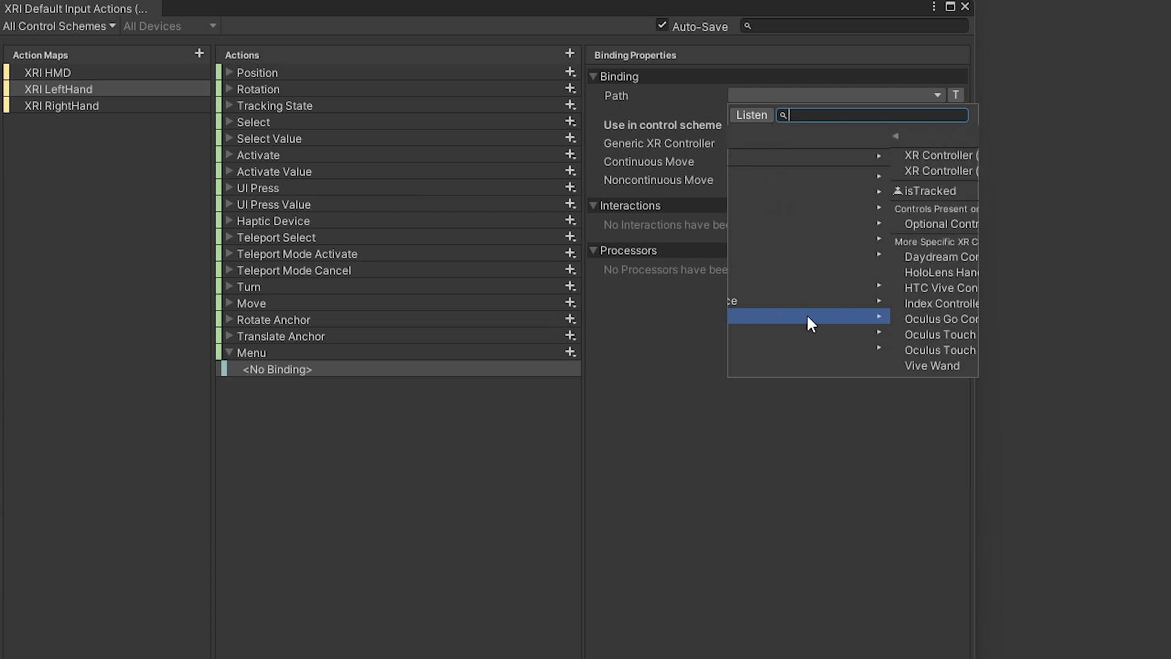
pyautogui.click(811, 153)
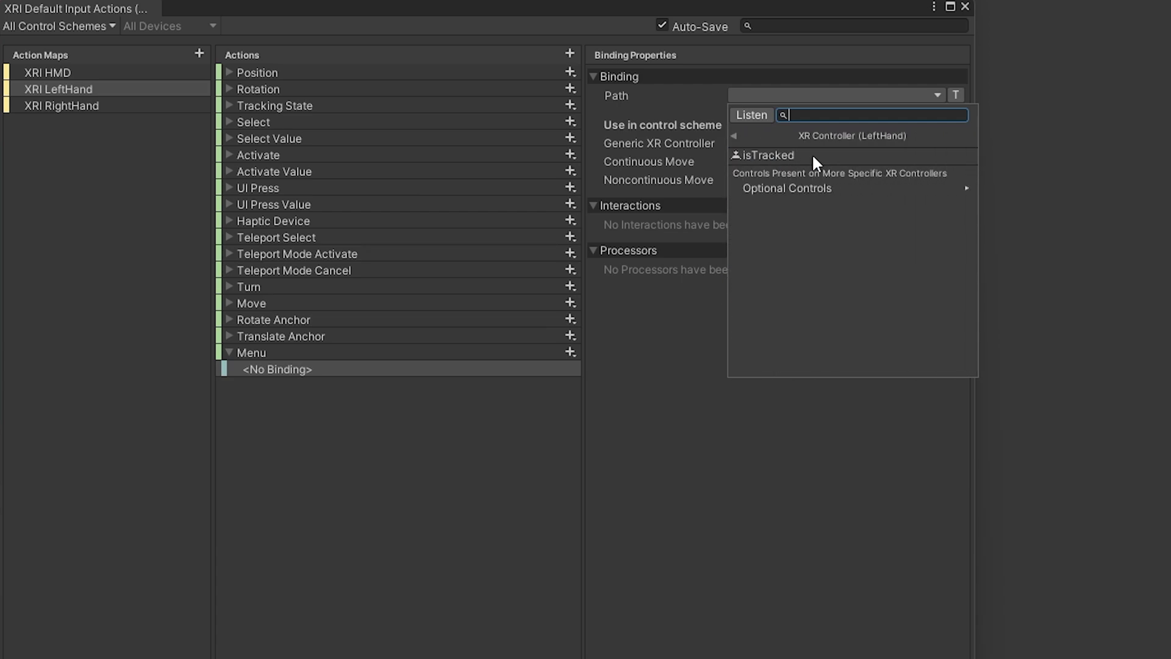
pyautogui.click(798, 189)
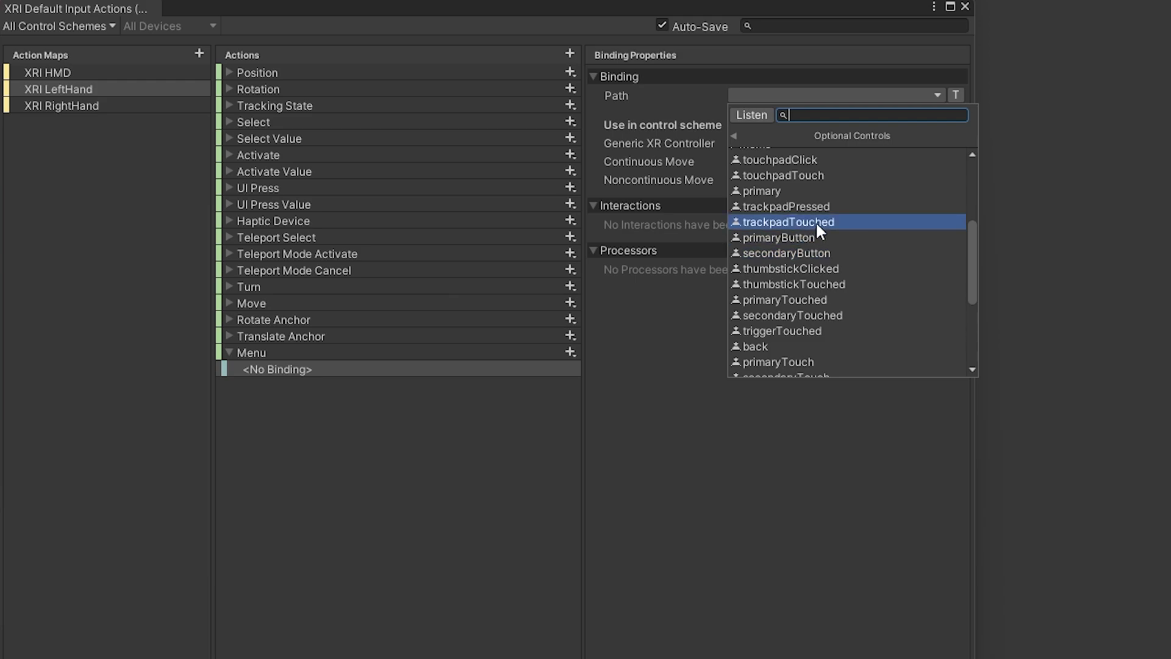
pyautogui.scroll(-3, 815, 222)
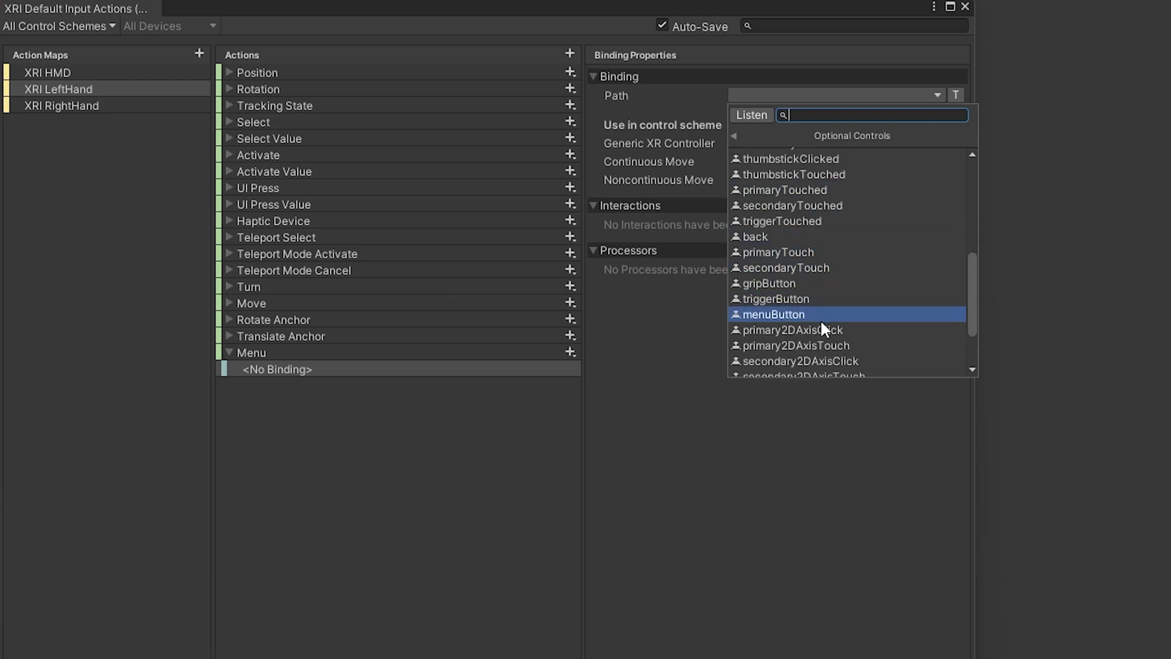
pyautogui.click(793, 314)
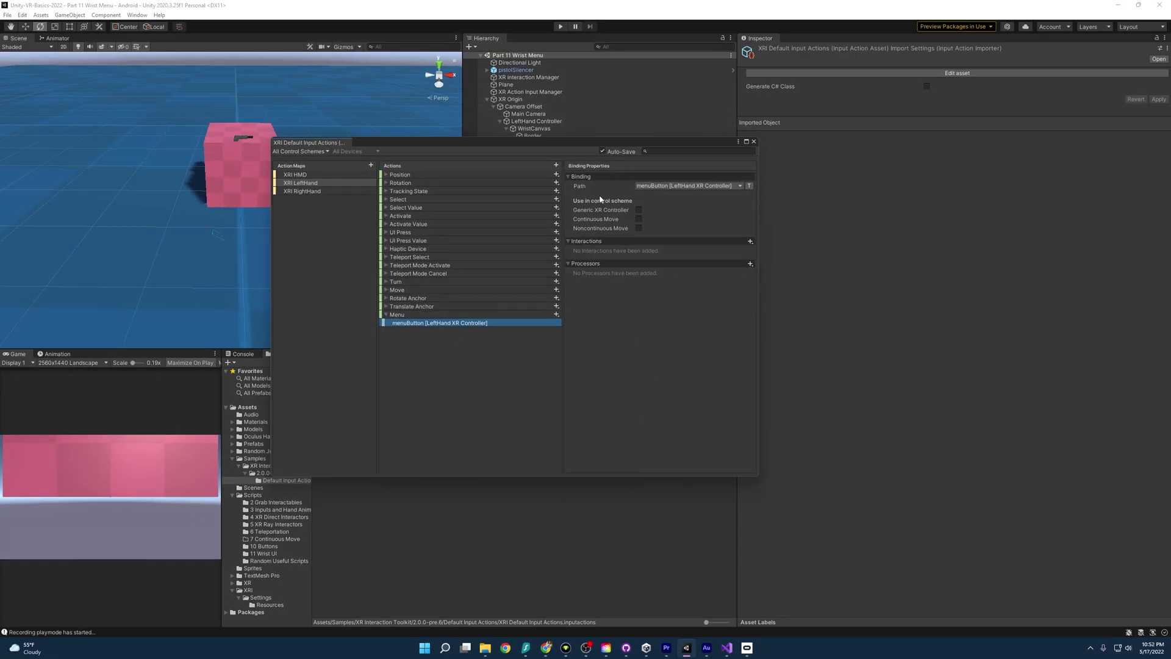
pyautogui.click(754, 142)
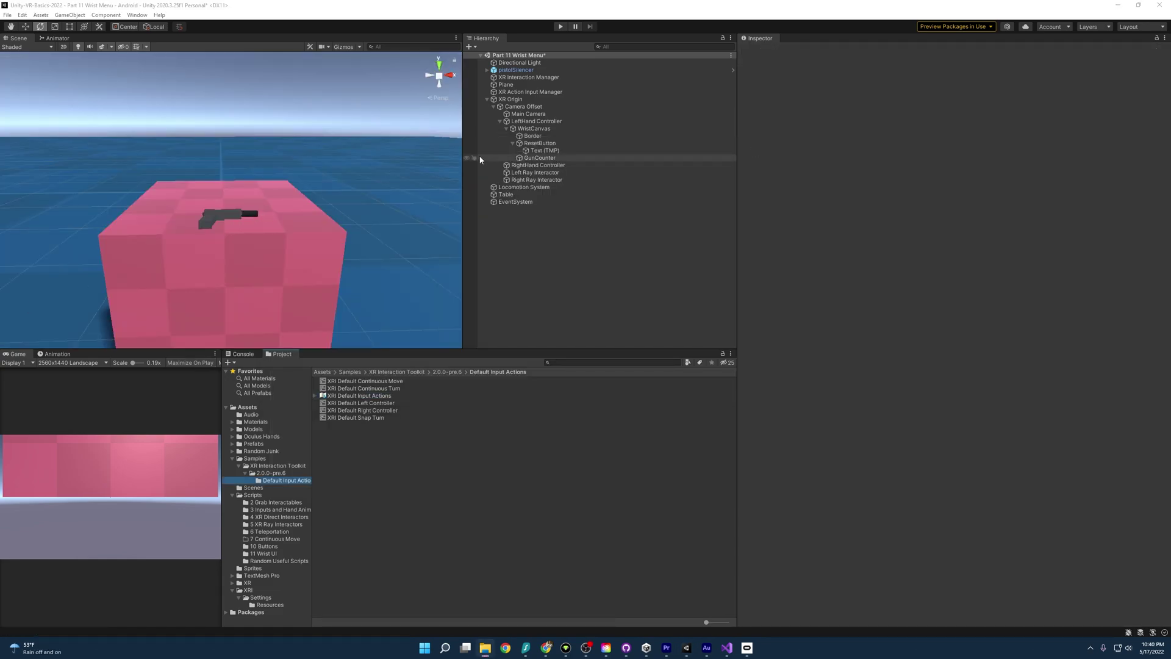
# Add the Wrist UI script component to WristCanvas
pyautogui.click(554, 128)
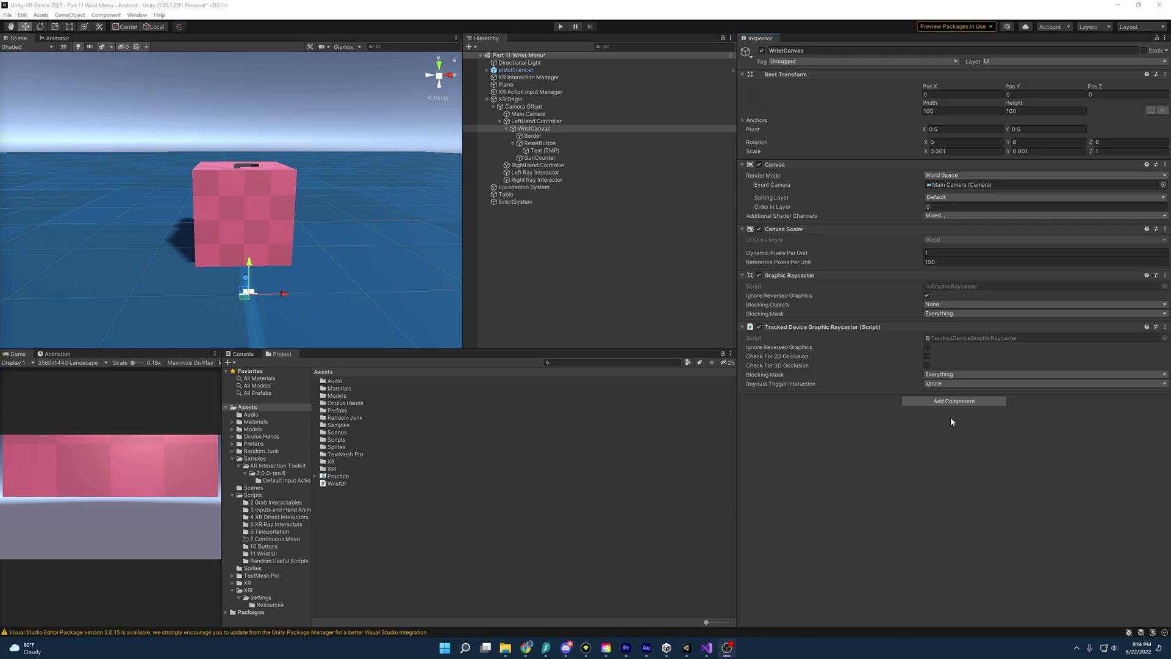
pyautogui.click(950, 402)
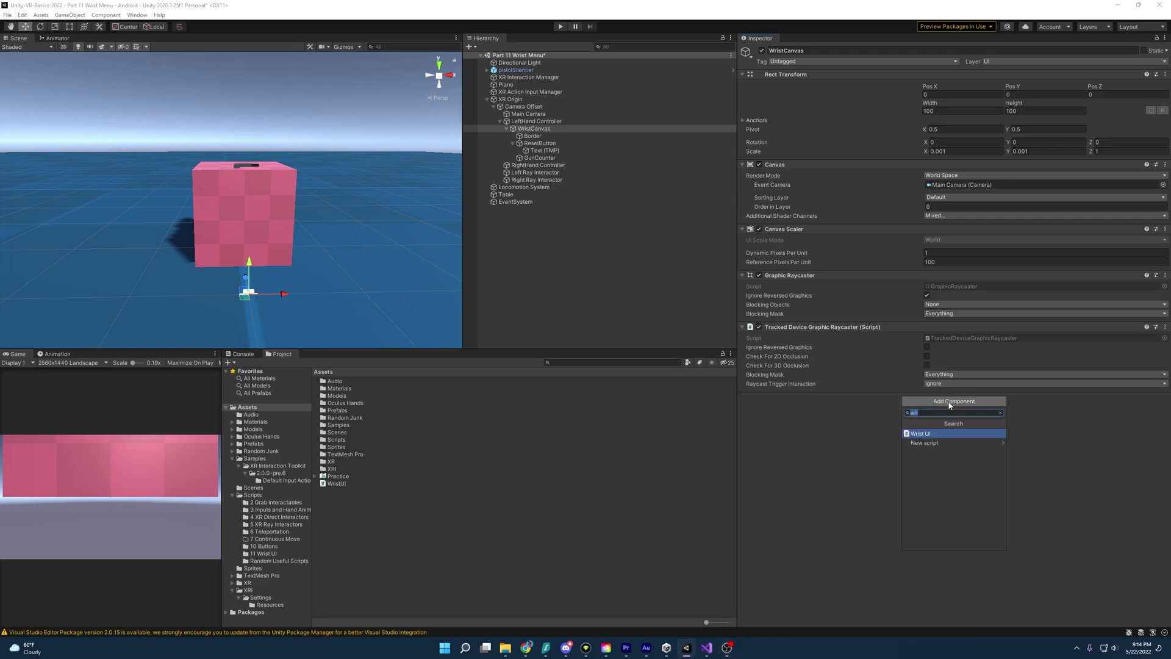
pyautogui.press('Return')
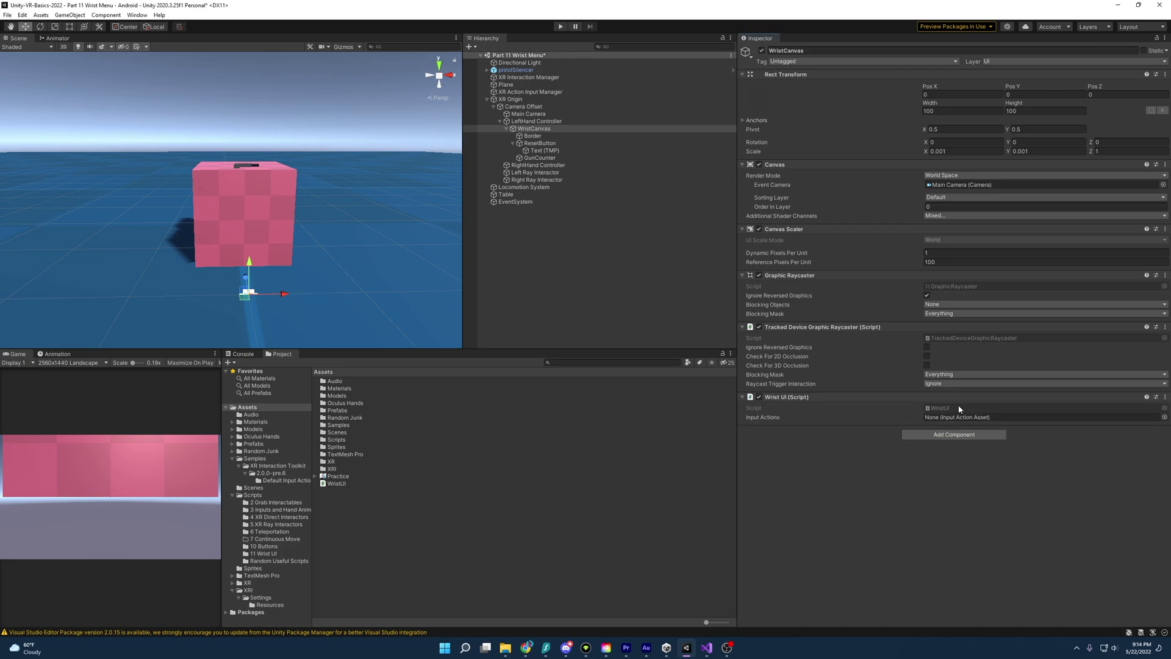
# Review the WristUI script's code and assign the XRI Default Input Actions asset to the Wrist UI component's Input Actions on WristCanvas
pyautogui.doubleClick(957, 405)
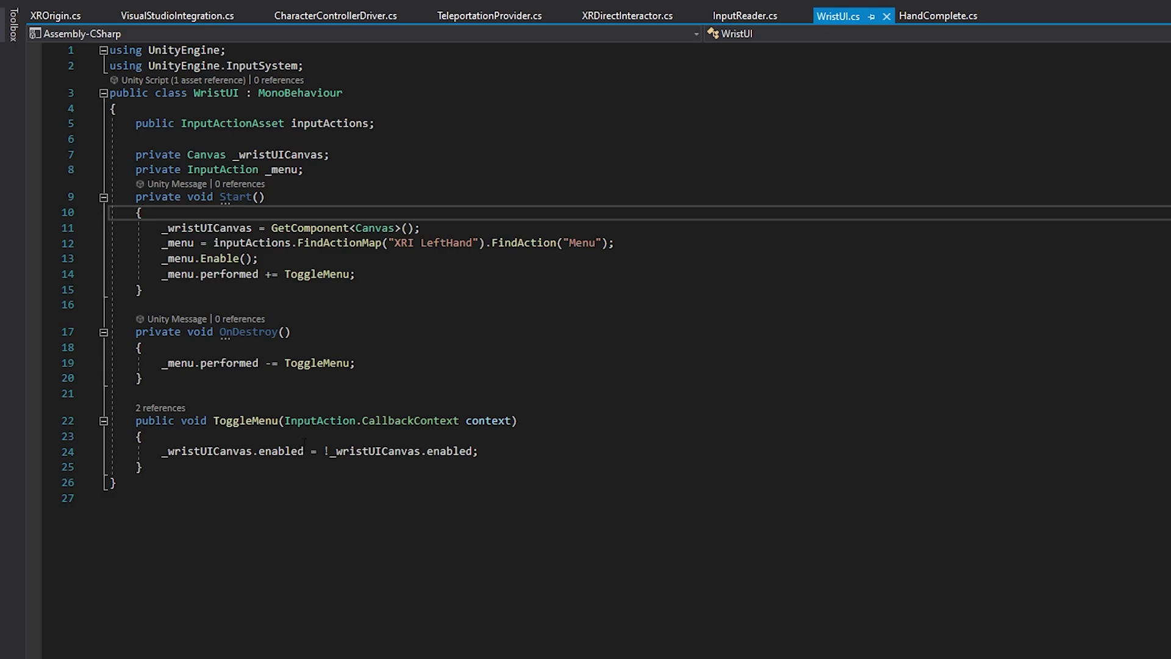
pyautogui.hotkey('alt', 'Tab')
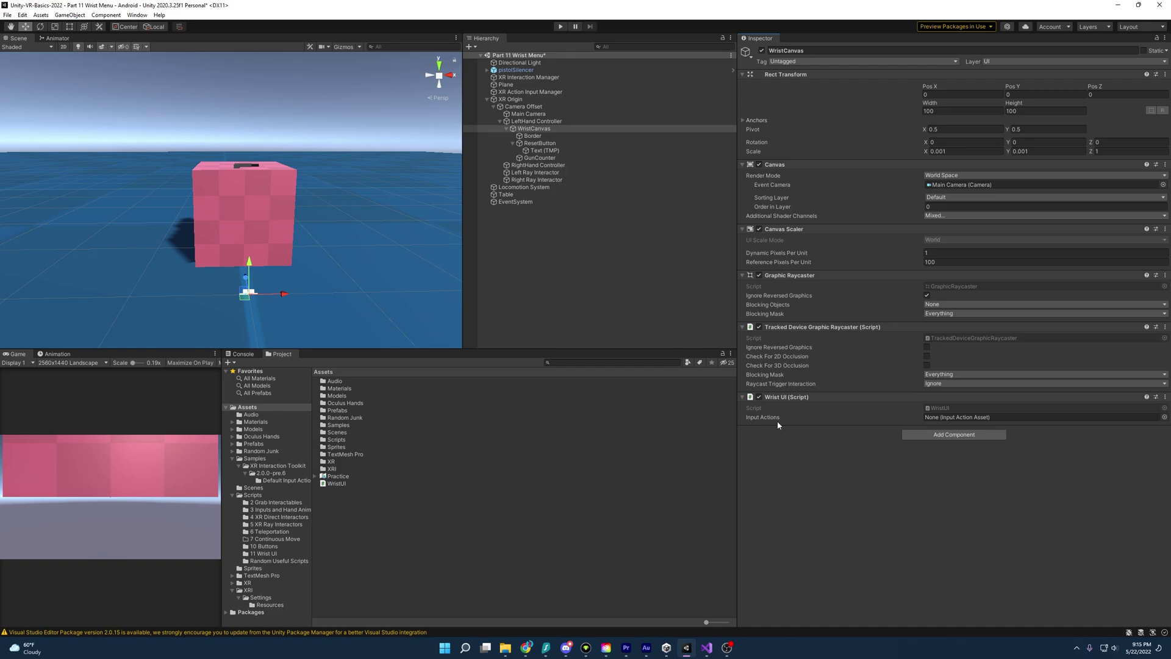
pyautogui.click(598, 362)
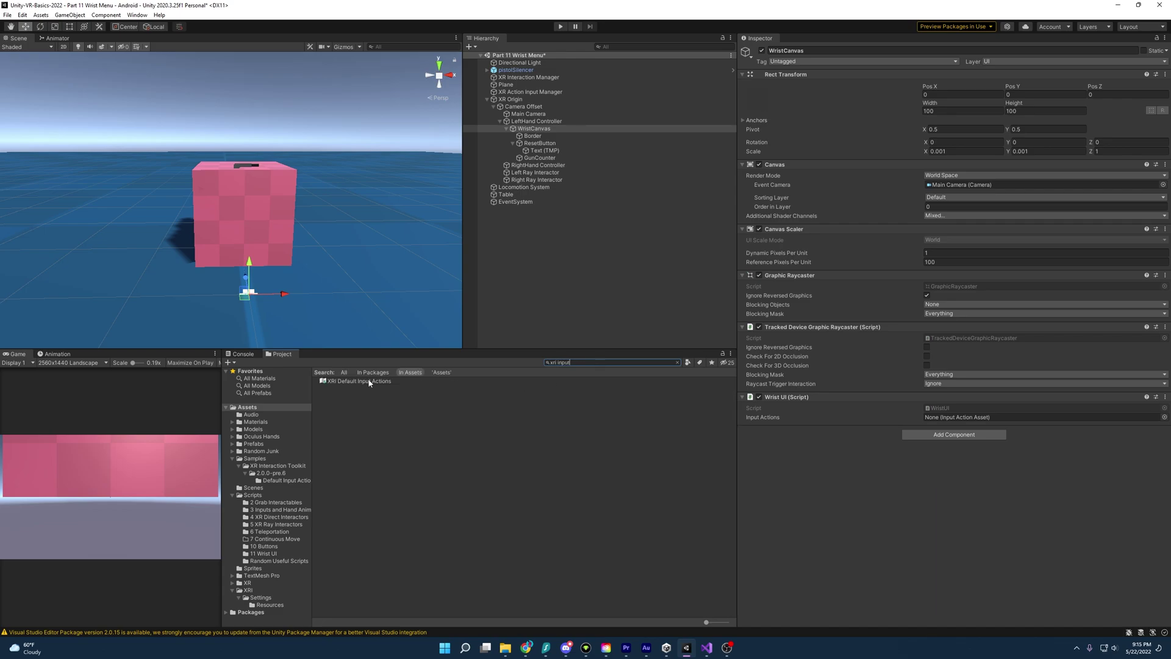
pyautogui.moveTo(369, 383); pyautogui.dragTo(997, 418)
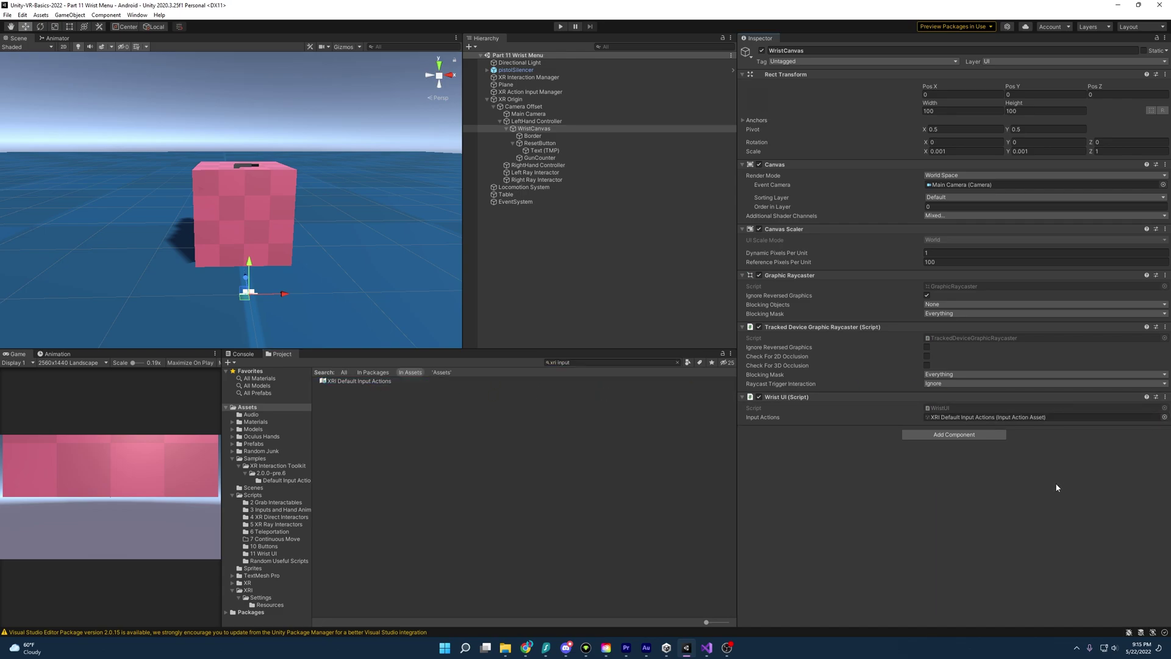